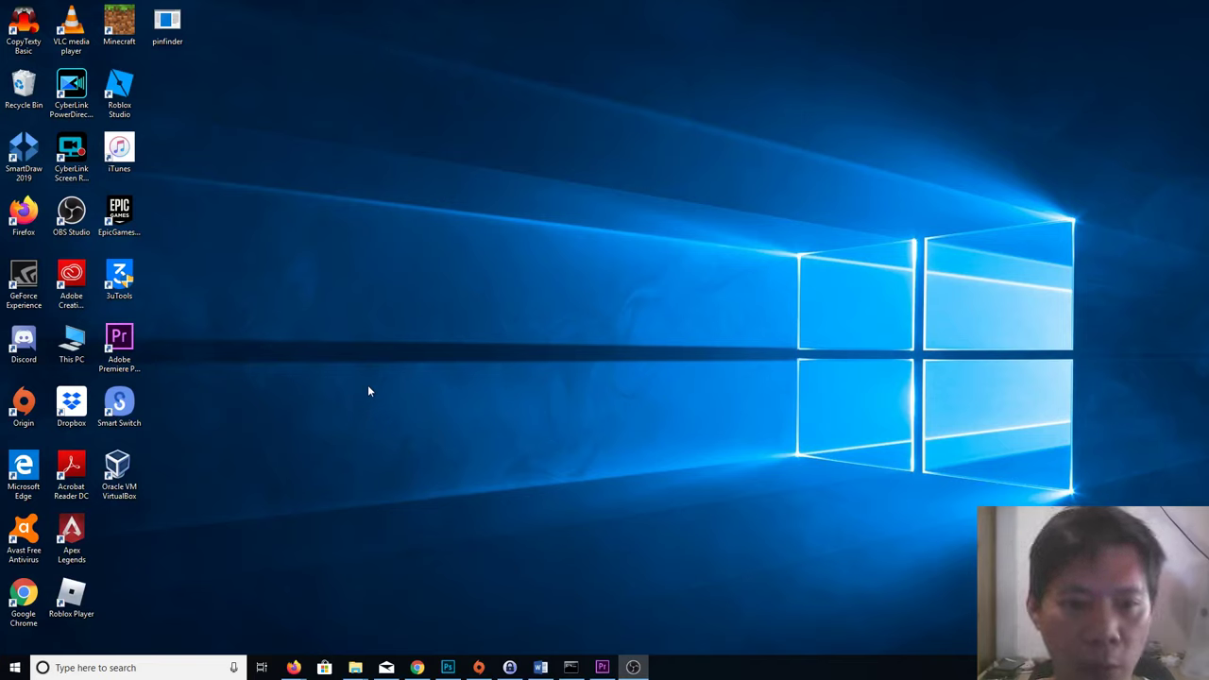
- Open This PC from the desktop and move its window lower and to the right
double_click(81, 338)
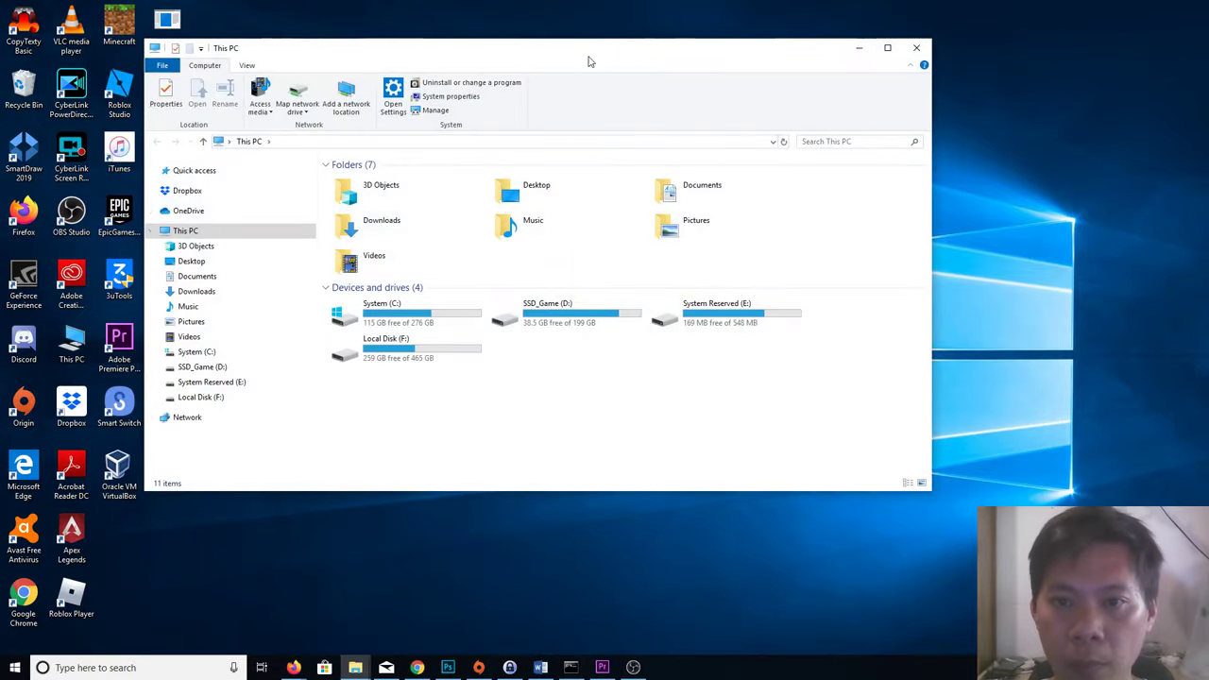
left_click_drag(587, 60, 654, 112)
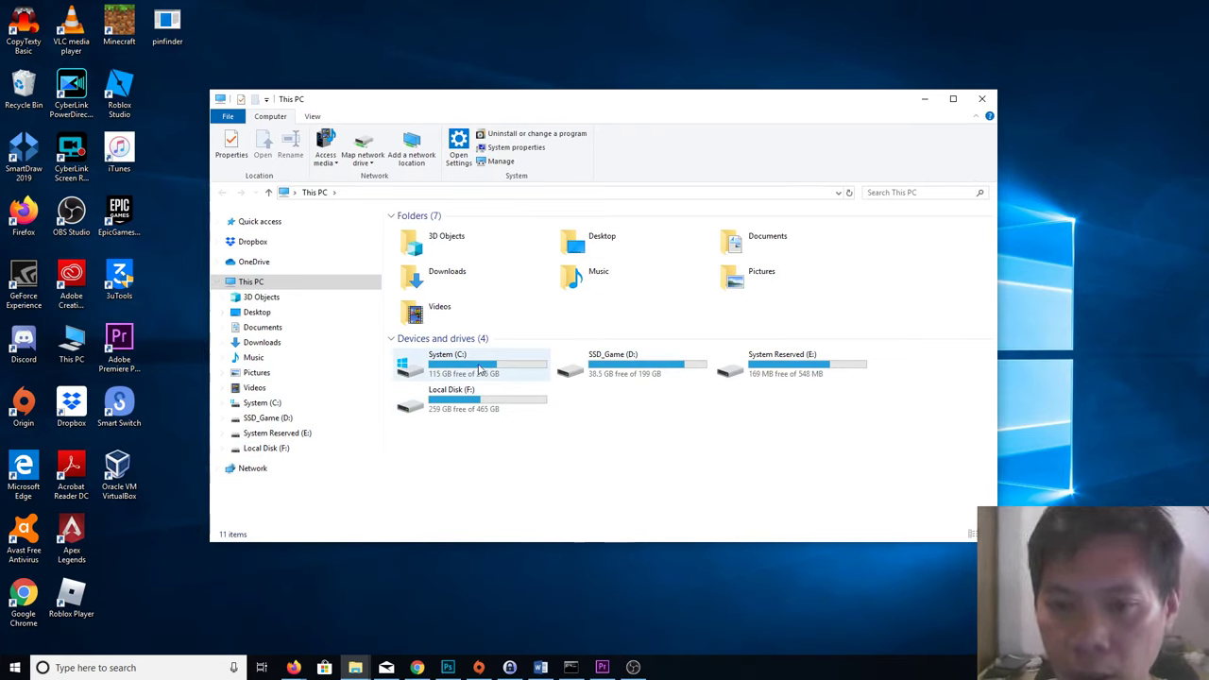
mouse_move(479, 368)
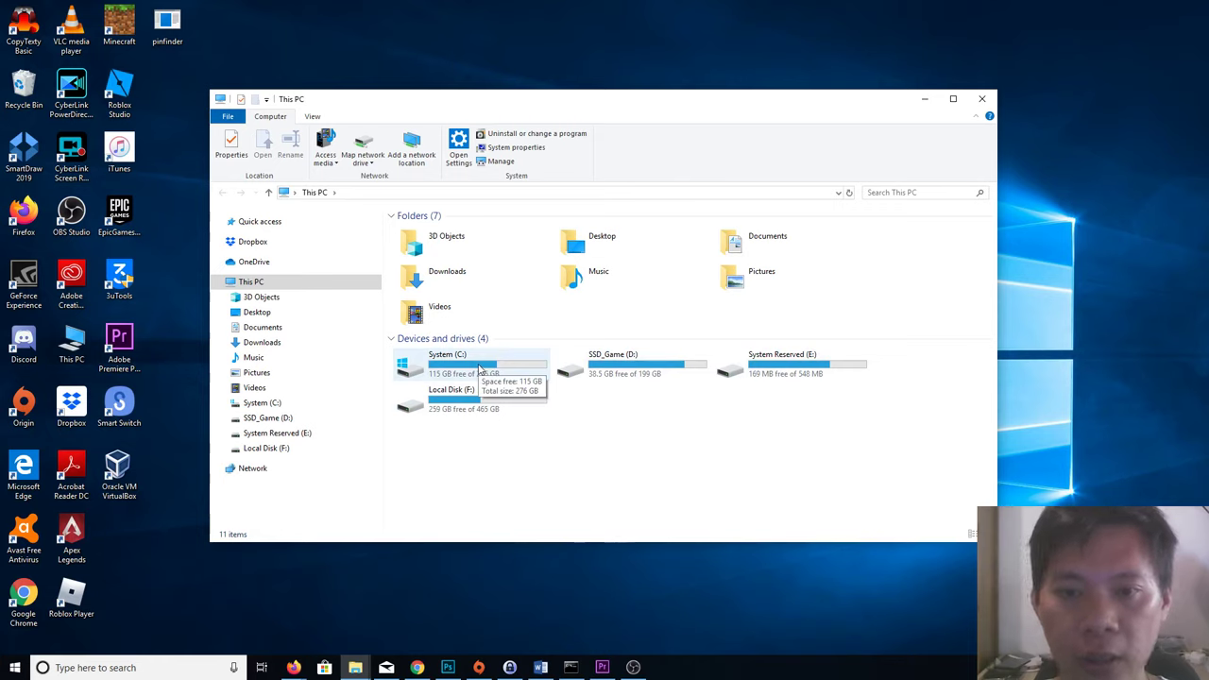
- Open the System (C:) drive and create a new folder there named davidsmb
double_click(465, 367)
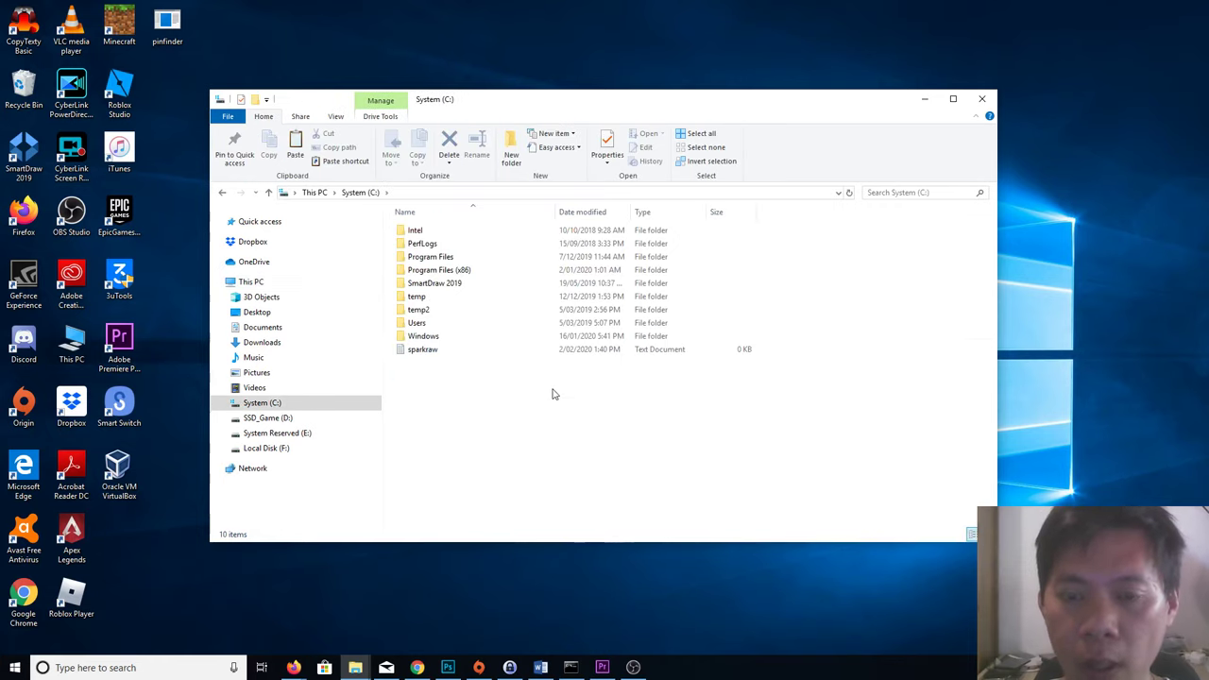
right_click(493, 384)
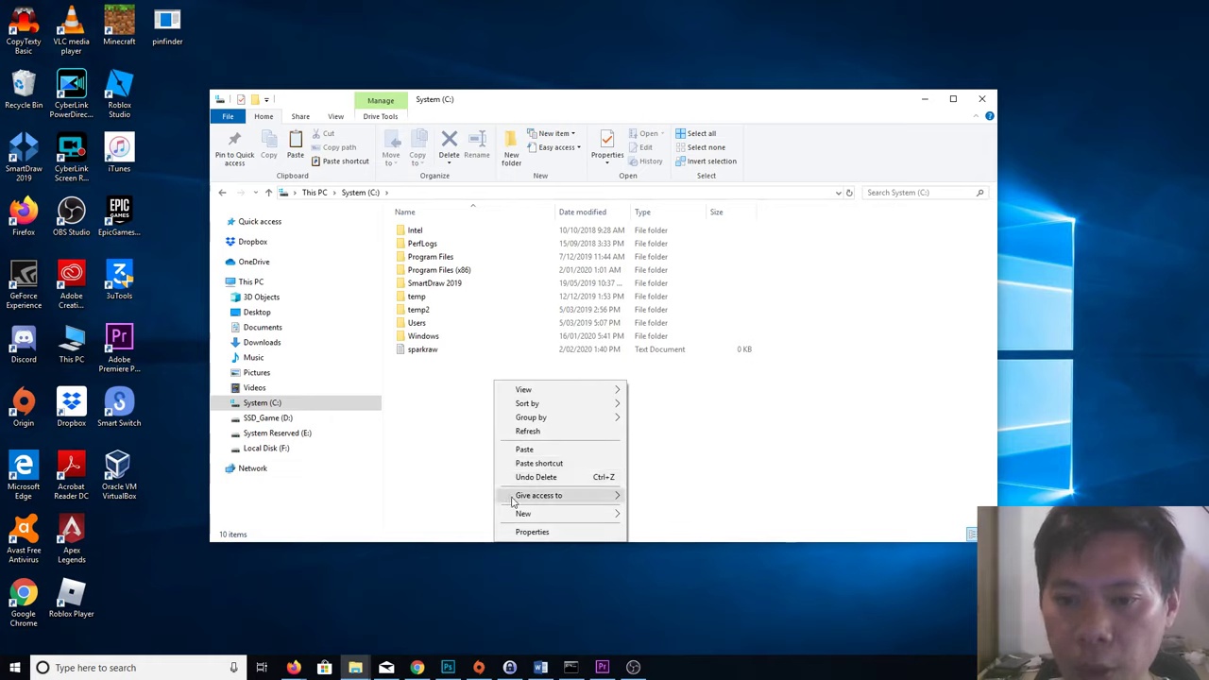
mouse_move(557, 512)
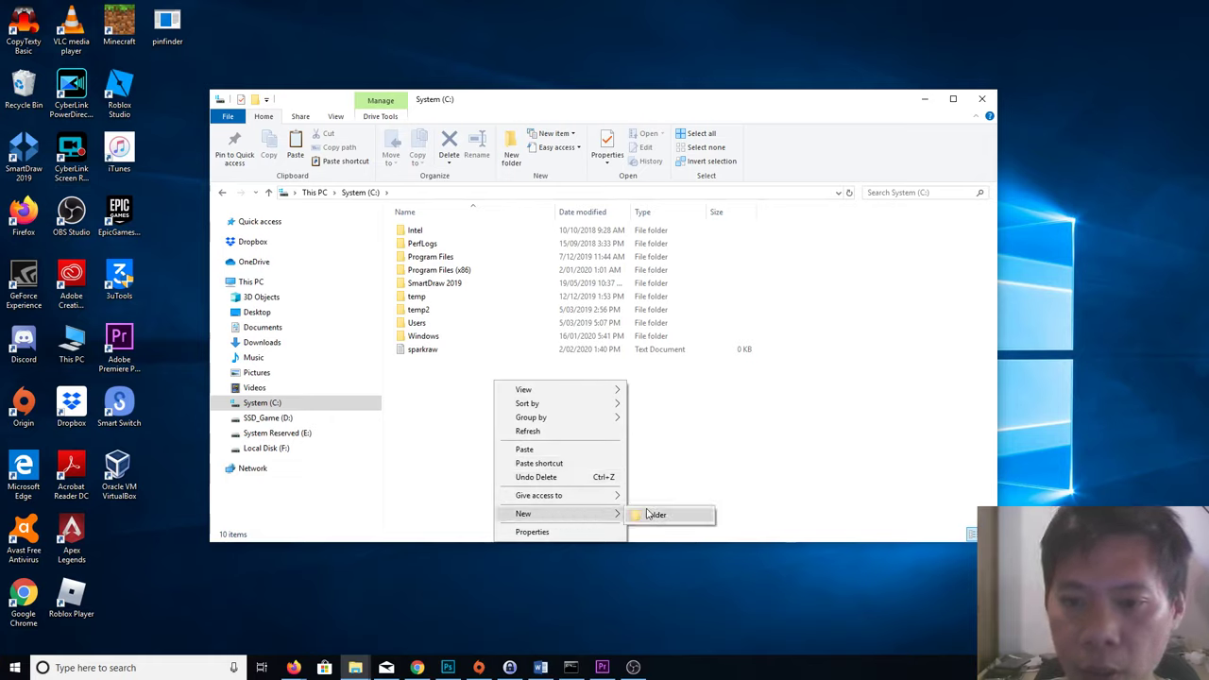
left_click(656, 515)
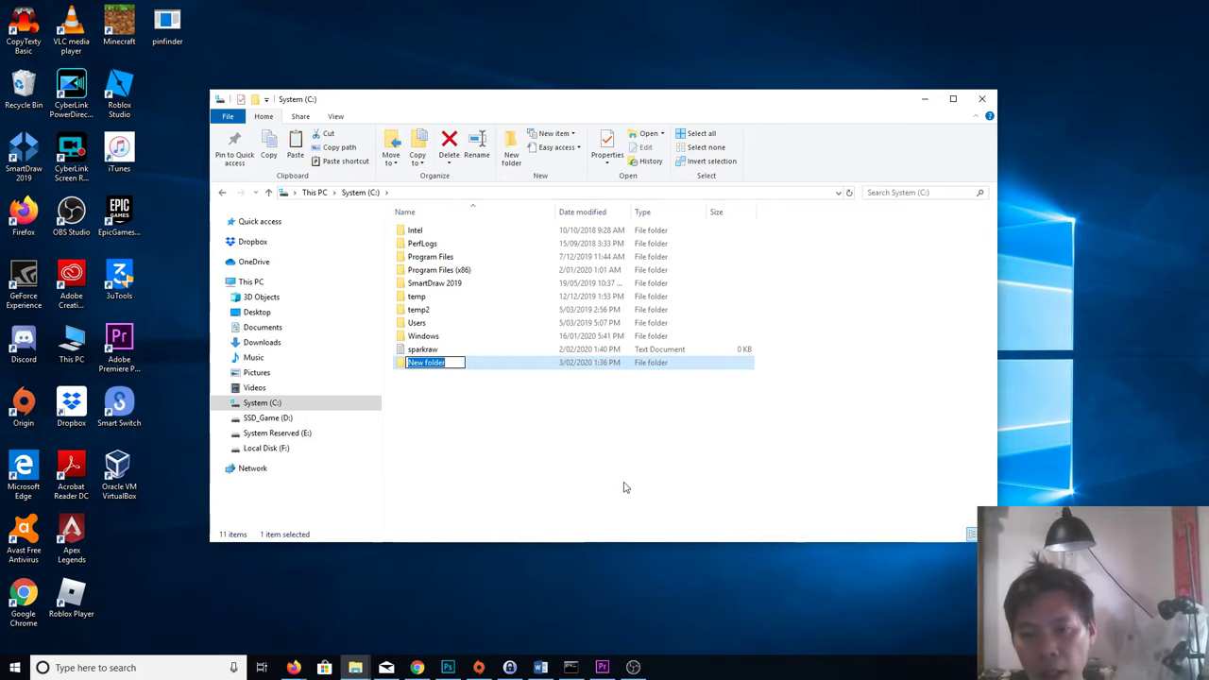
type("davids")
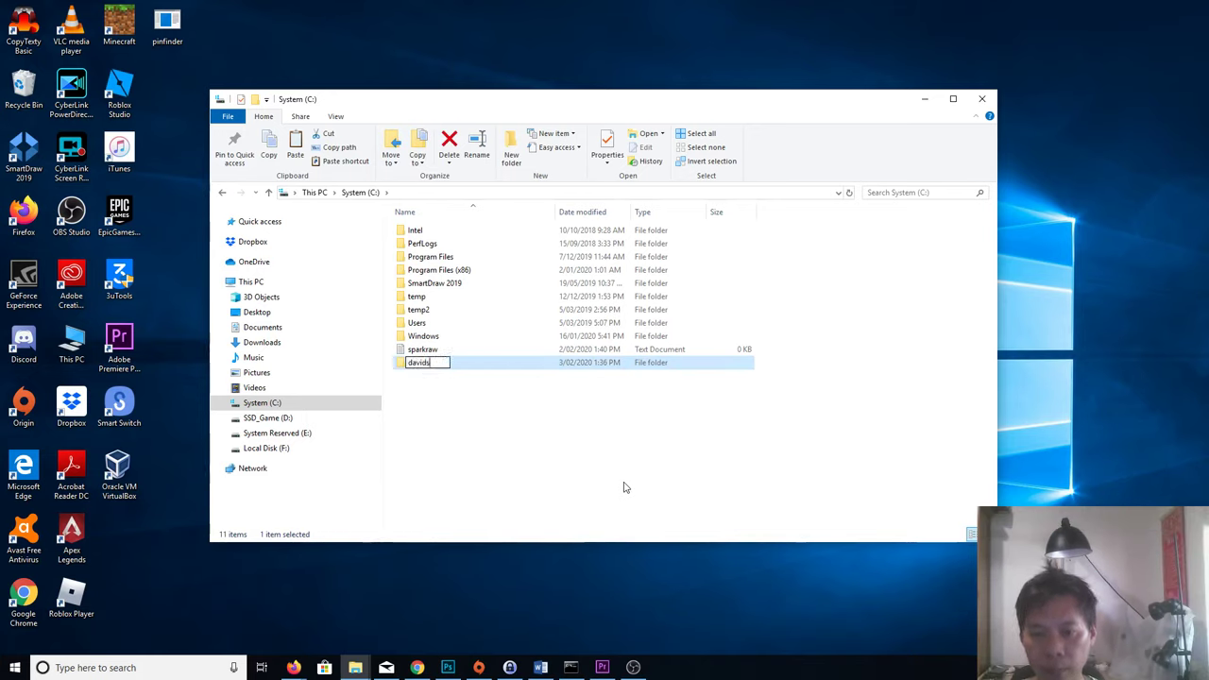
type("mb")
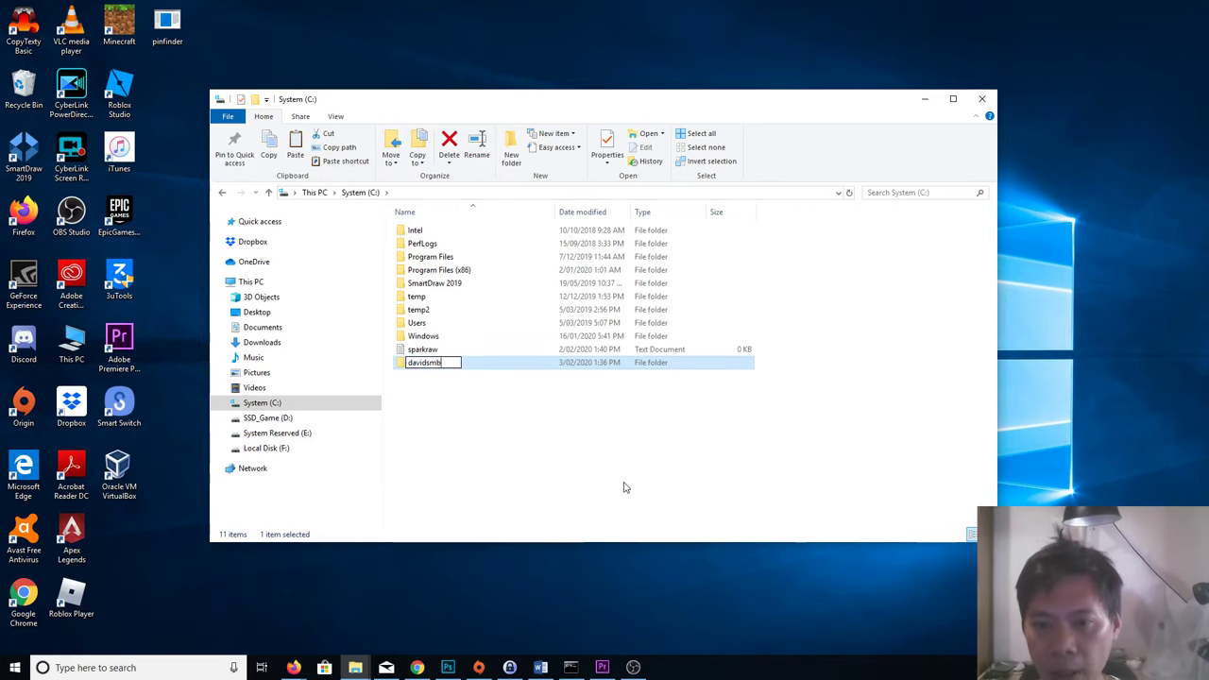
key("Return")
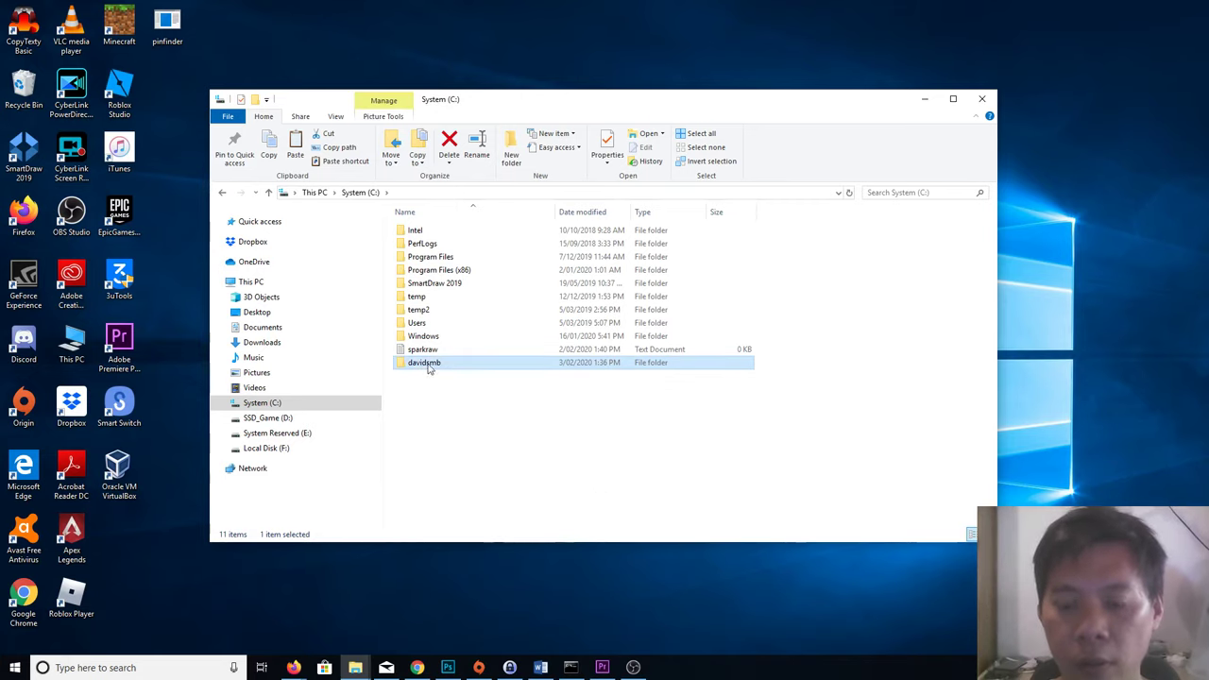
- Open davidsmb's Properties and reach Advanced Sharing from the Sharing tab
right_click(429, 365)
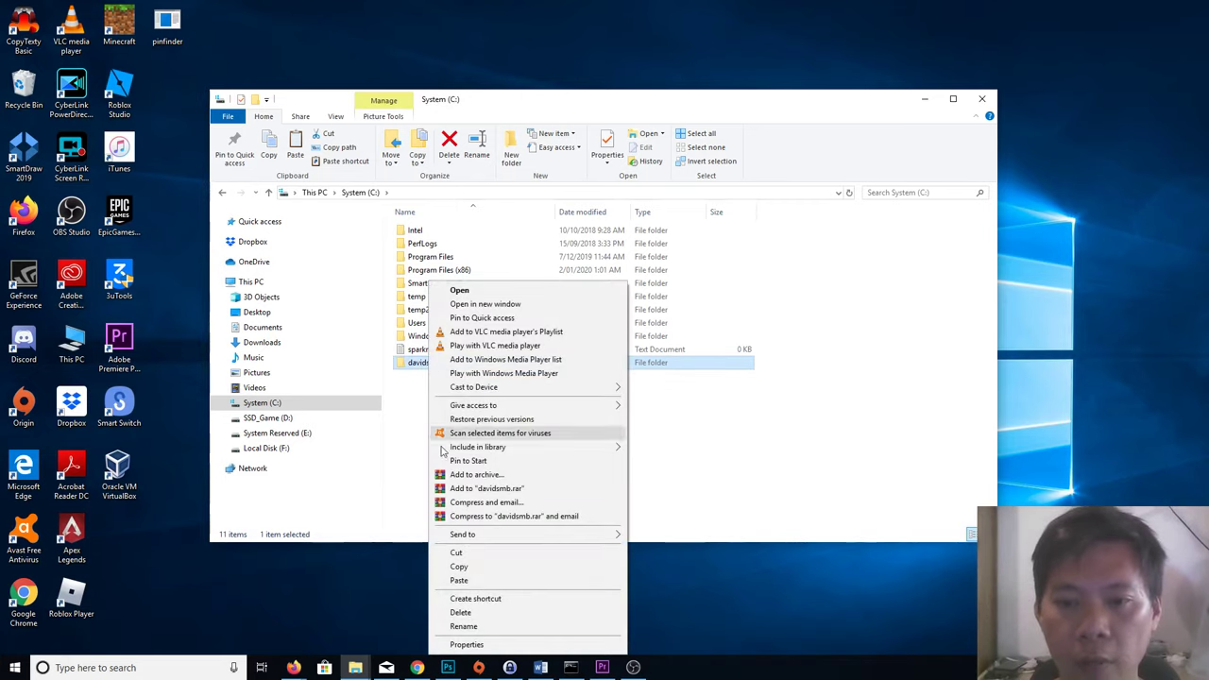
left_click(486, 645)
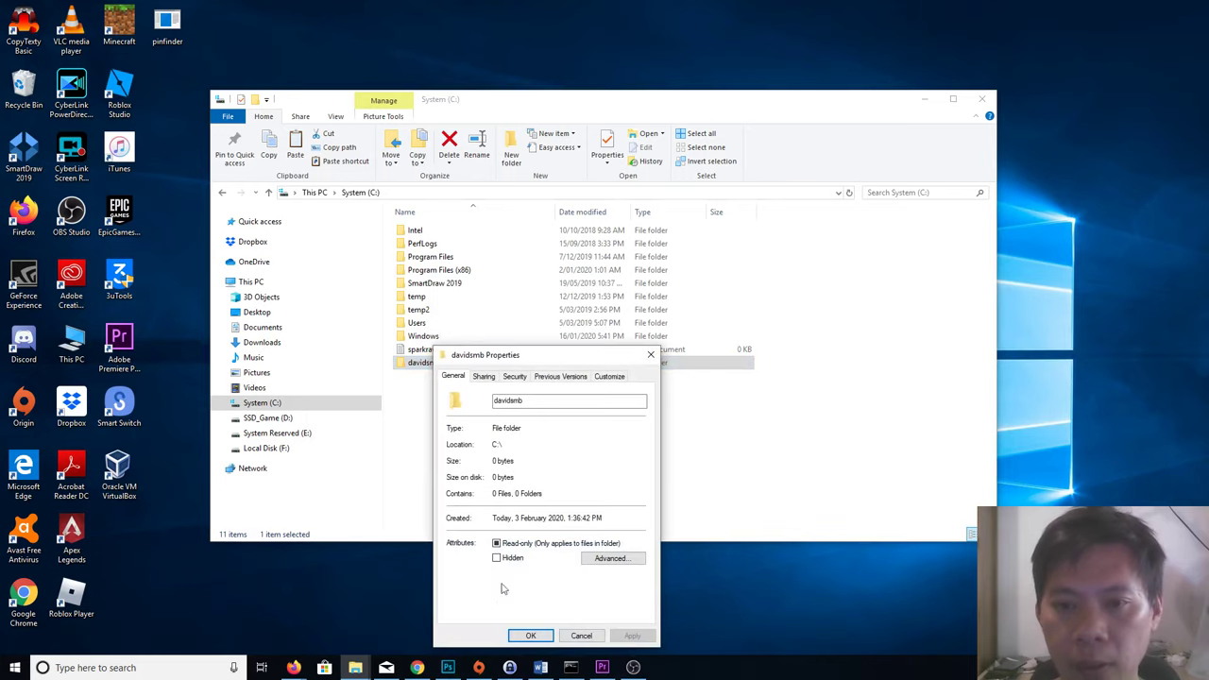
left_click_drag(528, 357, 529, 241)
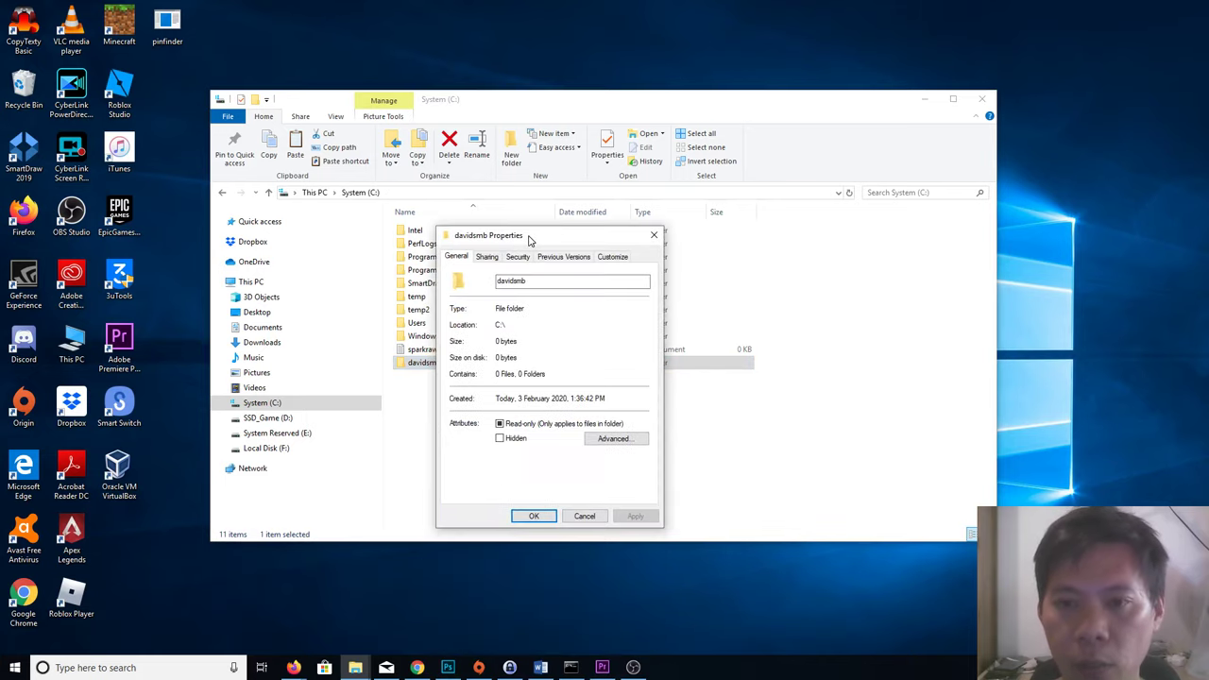
left_click(486, 257)
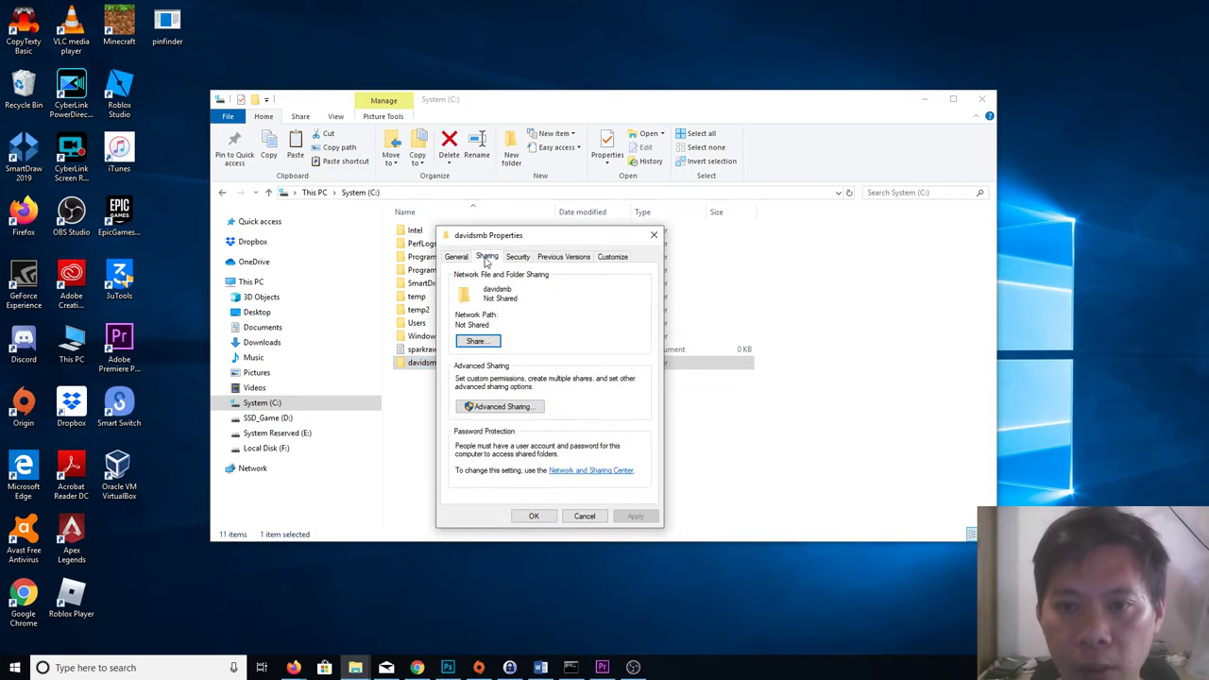
left_click(500, 407)
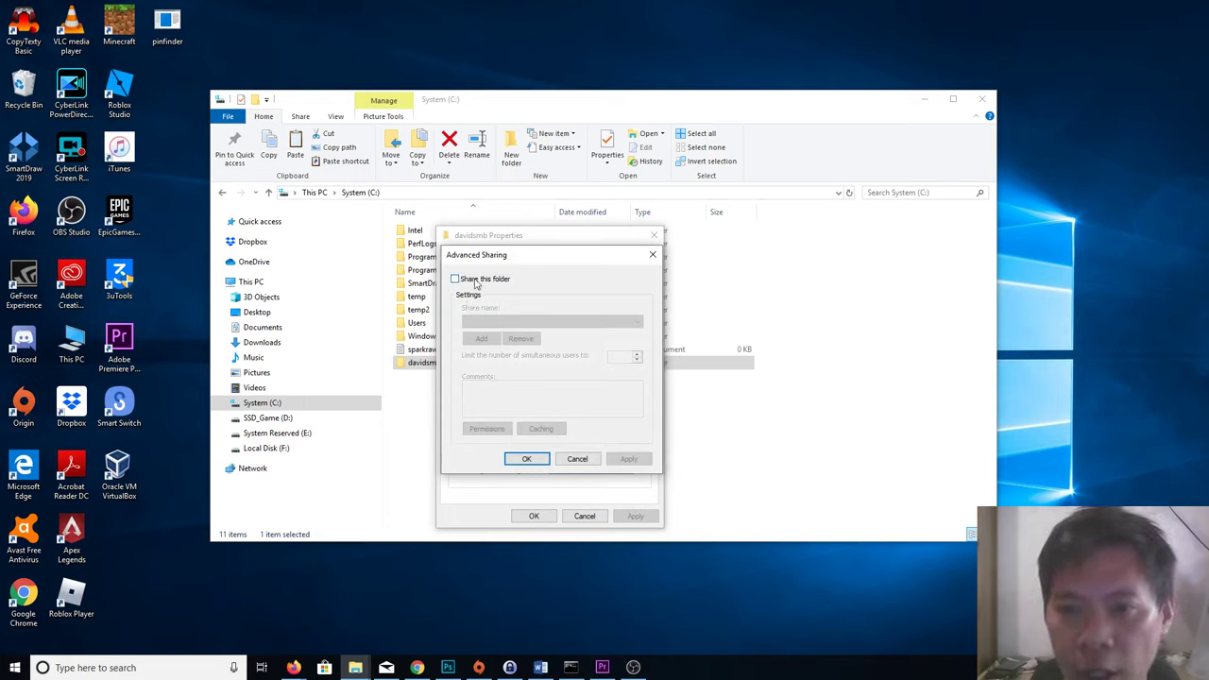
- Enable Share this folder with share name davidsmb and bring up its Permissions window
left_click(456, 279)
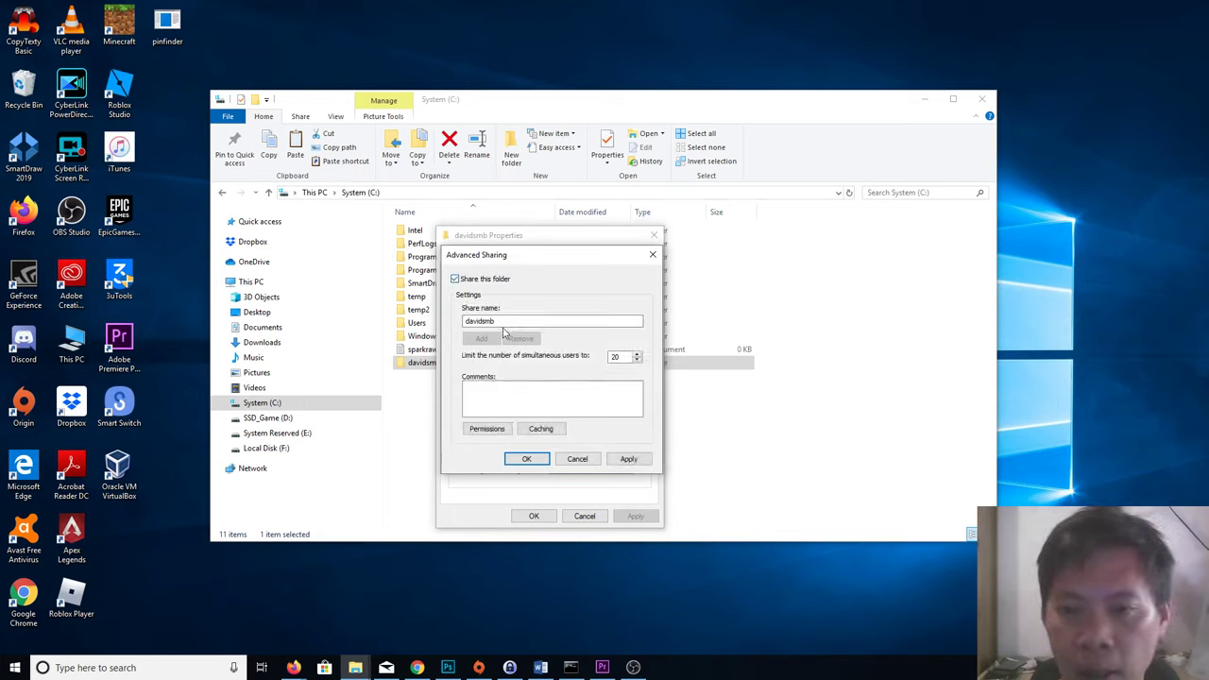
left_click(501, 321)
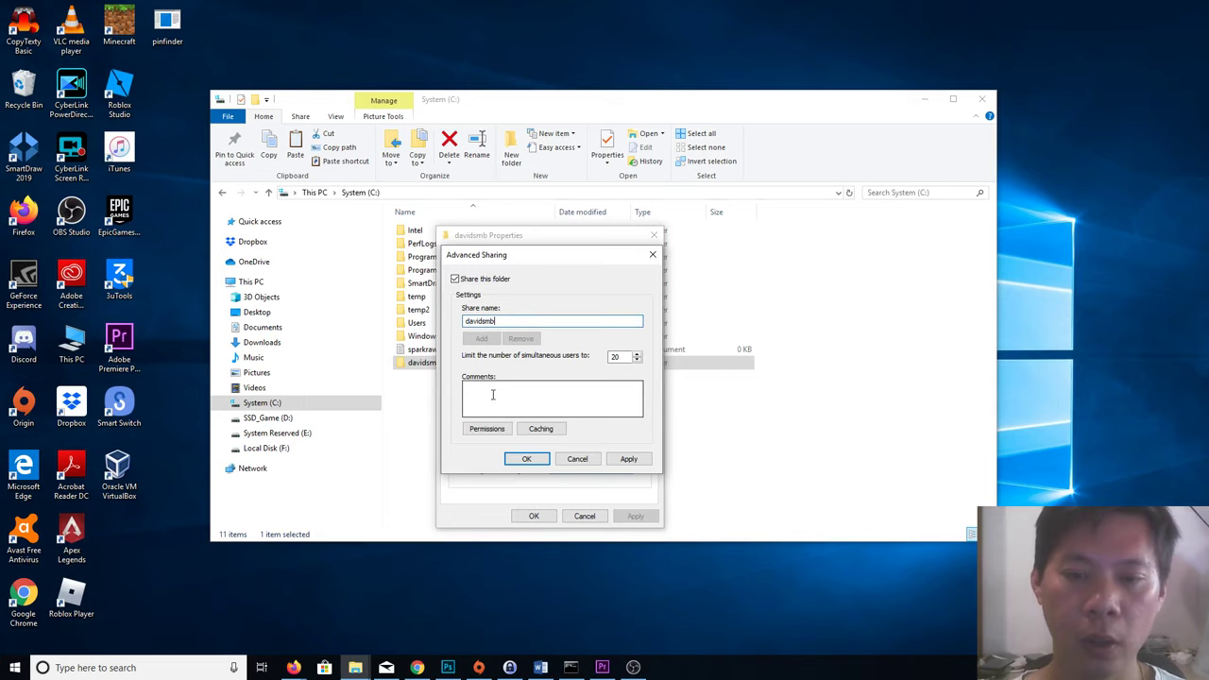
left_click(487, 432)
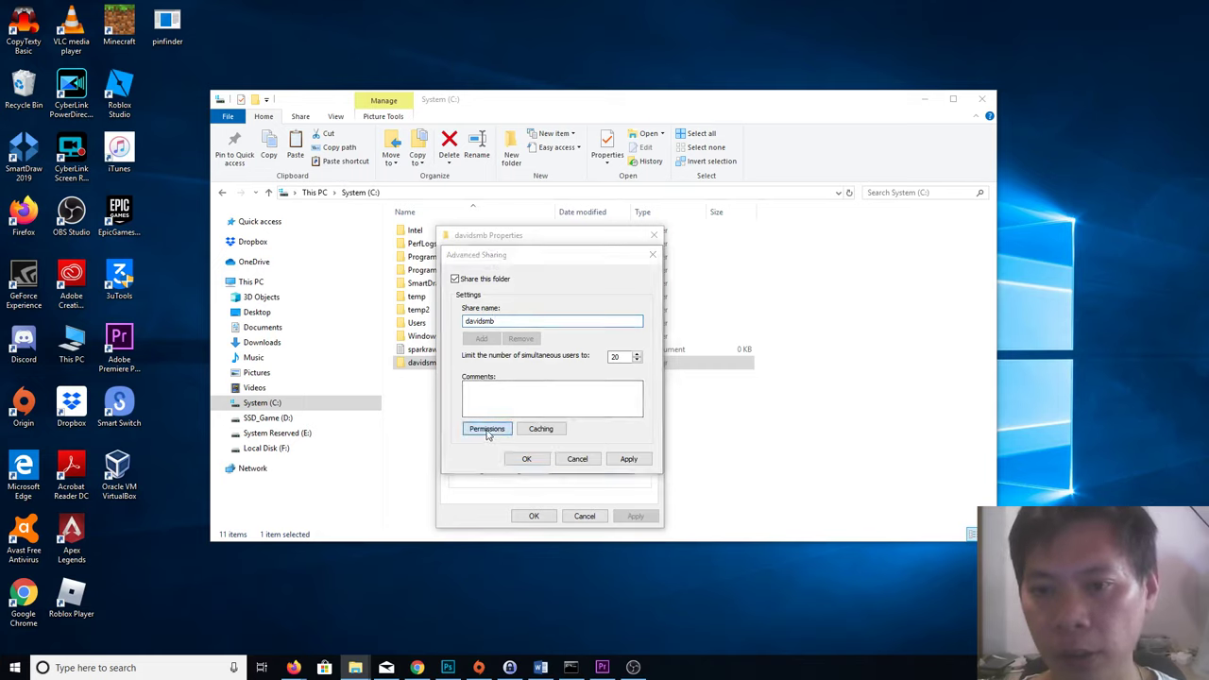
left_click_drag(543, 272, 544, 247)
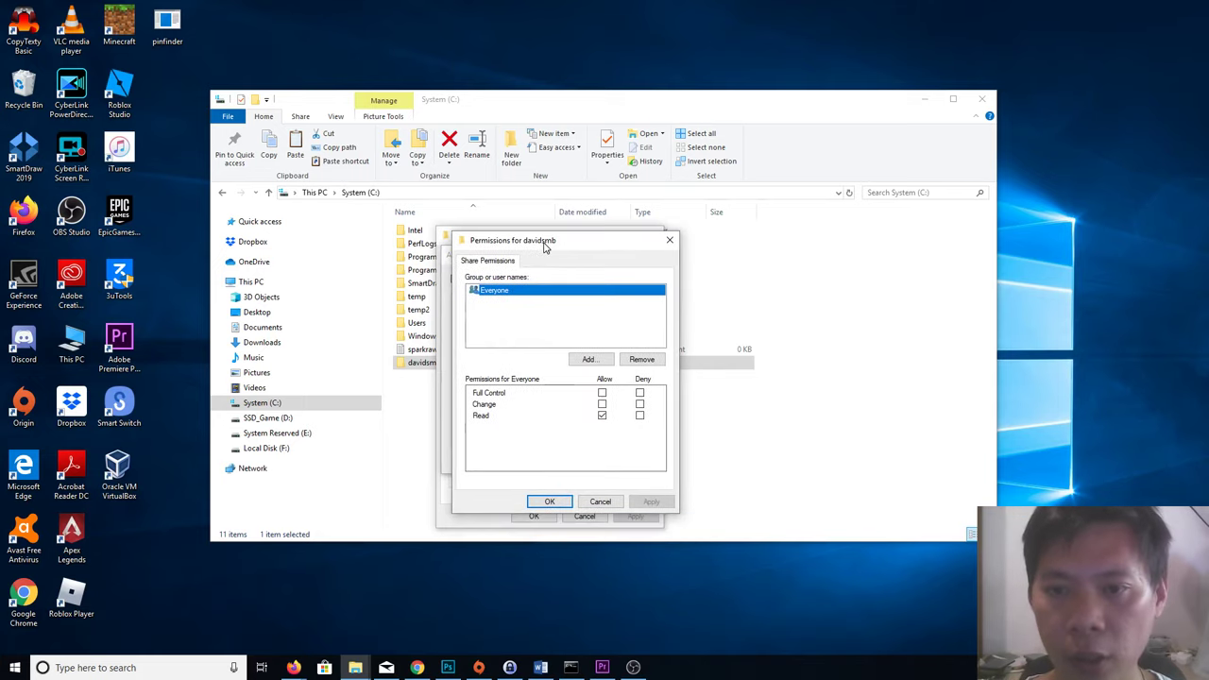
- In Select Users or Groups, check the name myadmin, then retry with 'my'
left_click(587, 361)
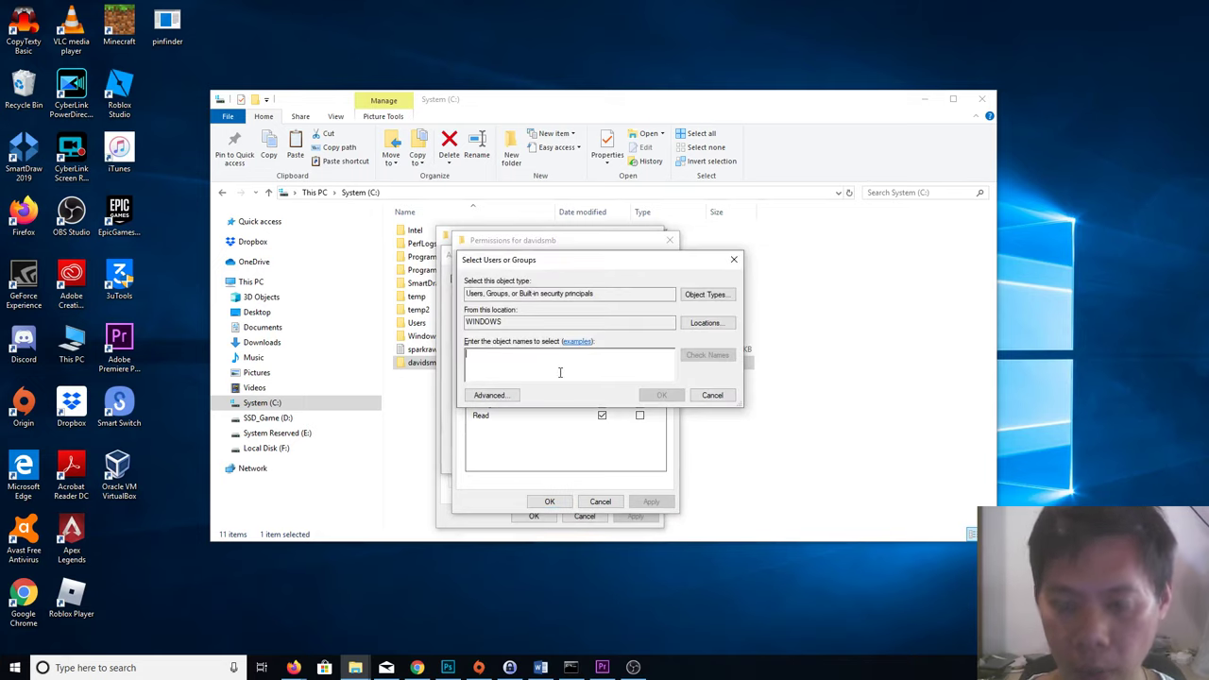
type("my")
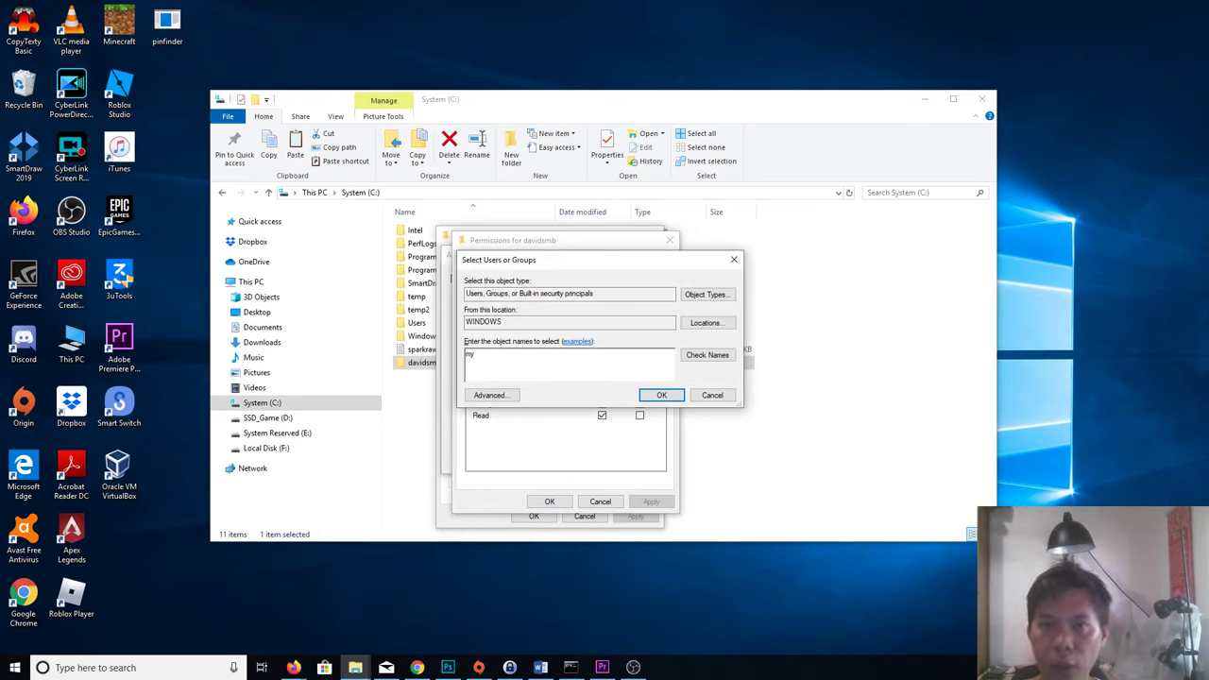
type("admin")
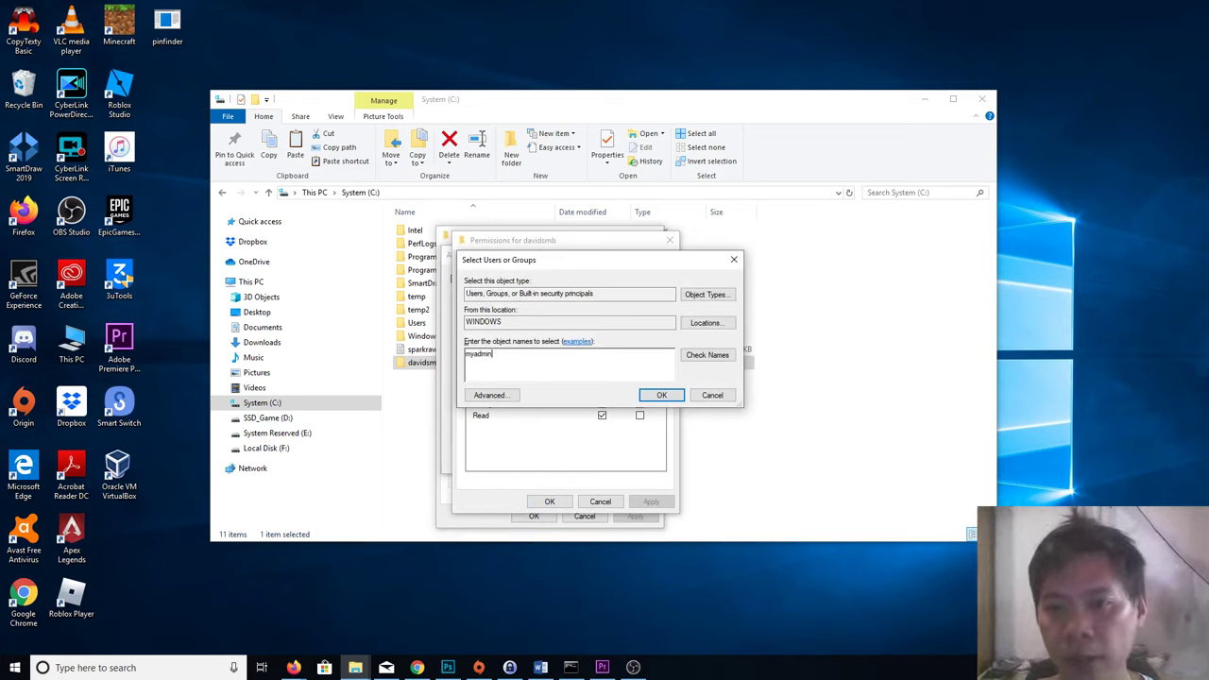
left_click(708, 359)
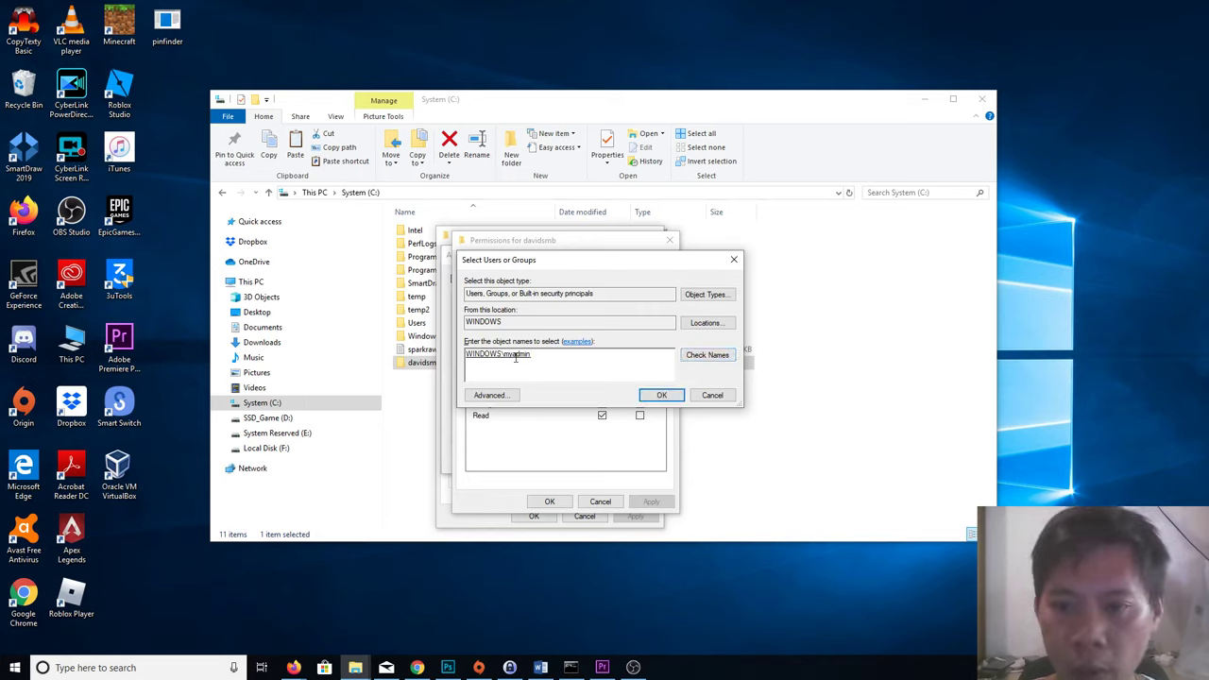
left_click_drag(532, 354, 441, 357)
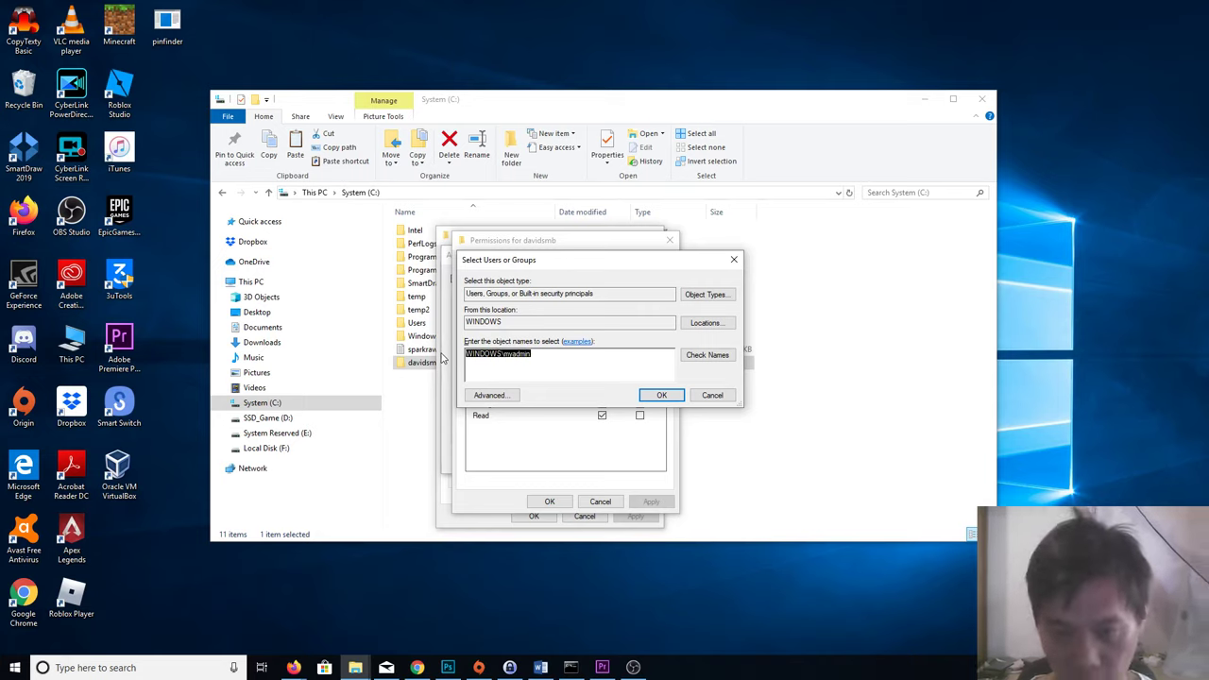
type("myuser")
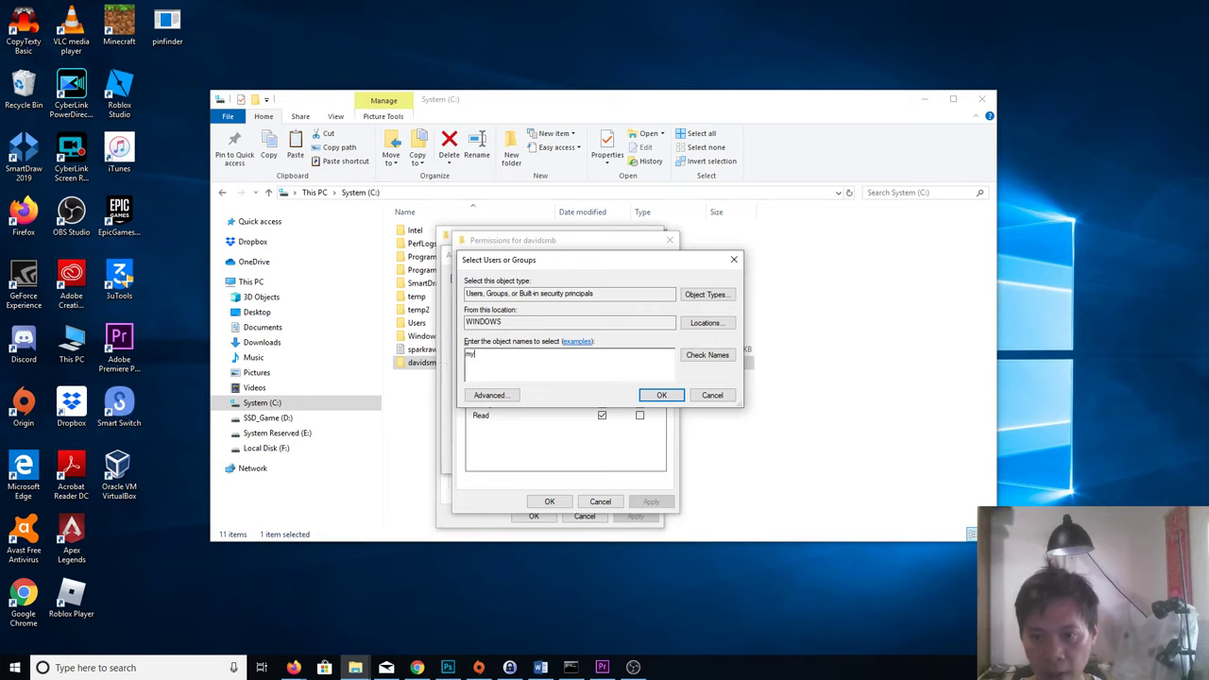
left_click(706, 355)
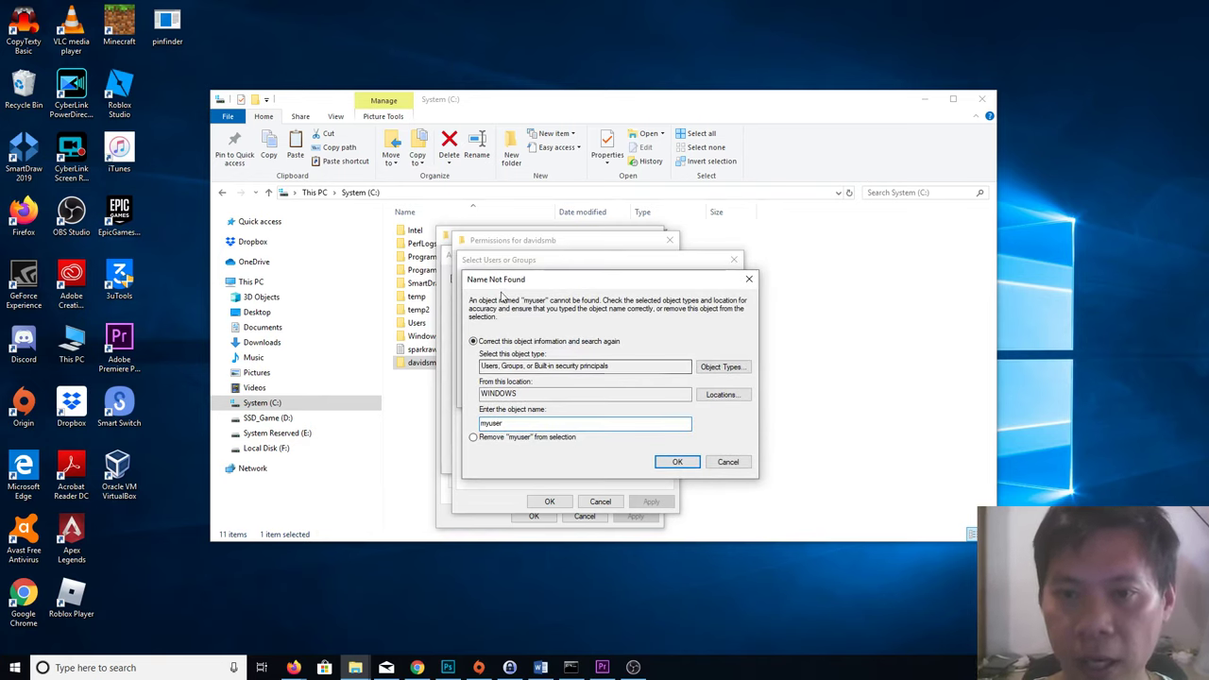
- Re-enter myadmin so it resolves to WINDOWS\myadmin, then open the Start menu
left_click(727, 462)
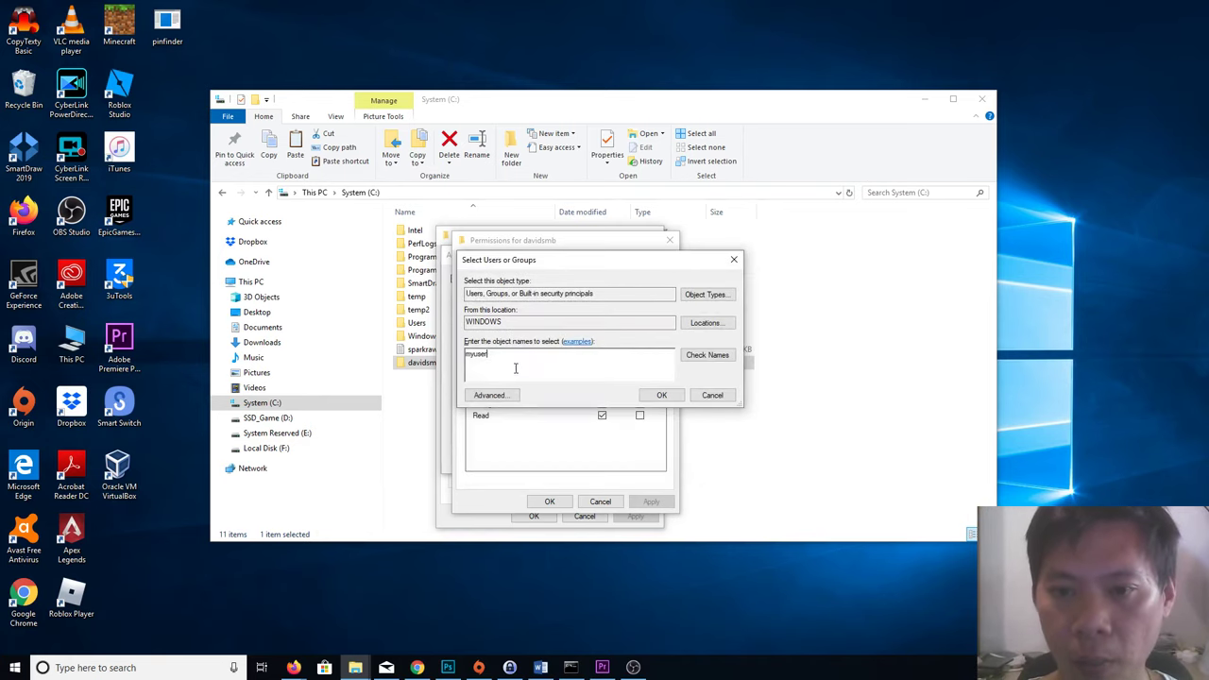
type("myad")
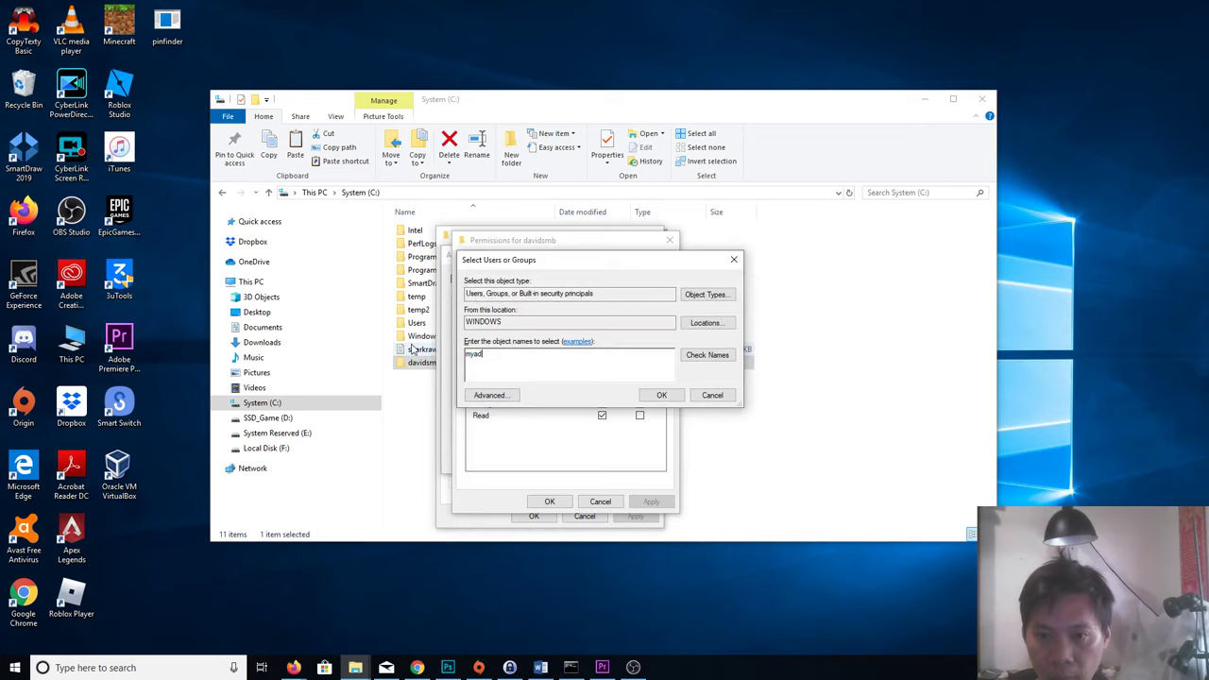
type("min")
left_click(715, 359)
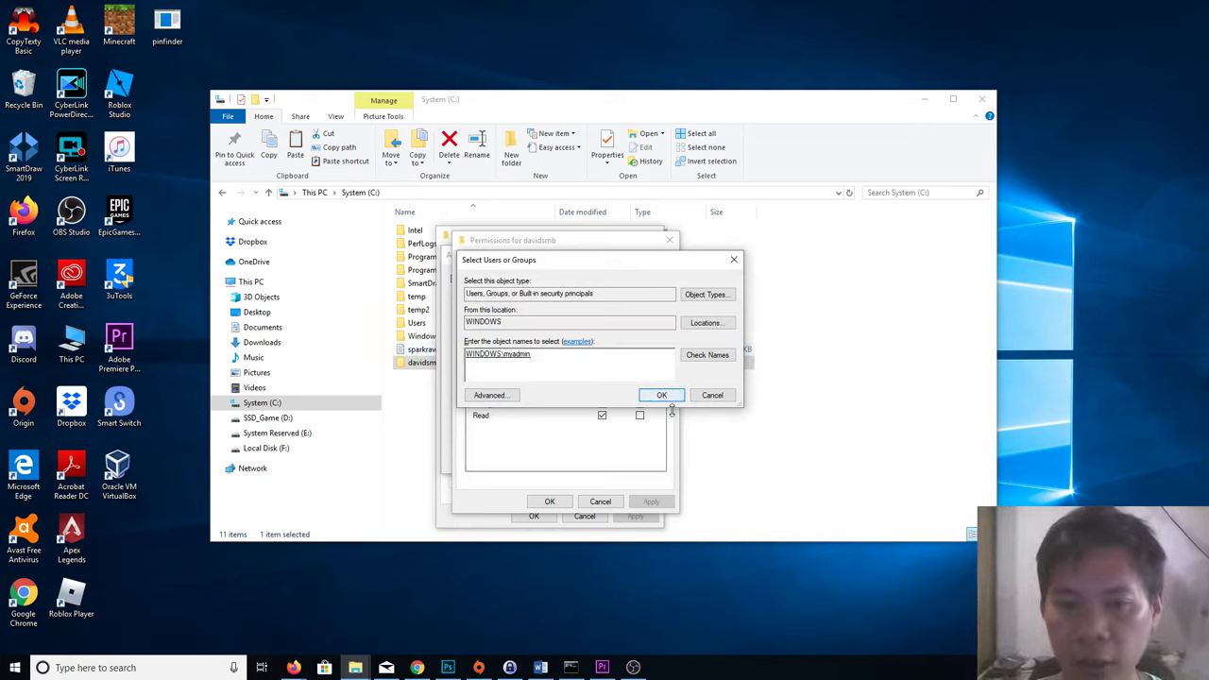
left_click(15, 667)
left_click(15, 609)
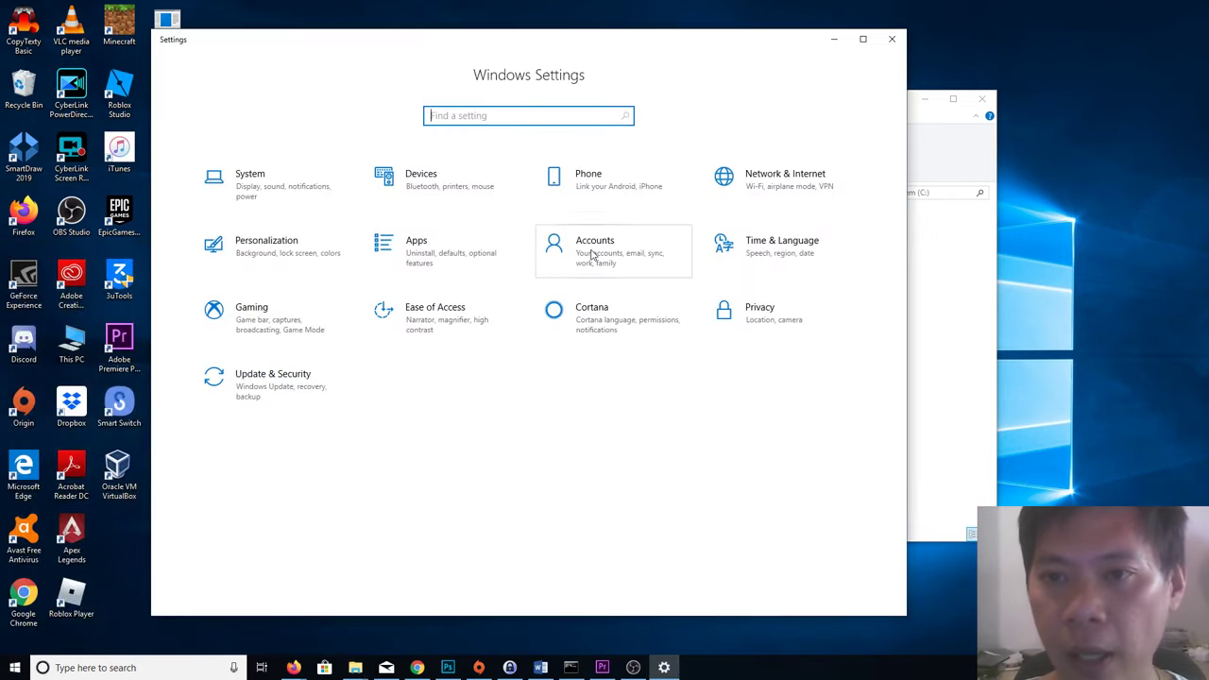
left_click(592, 255)
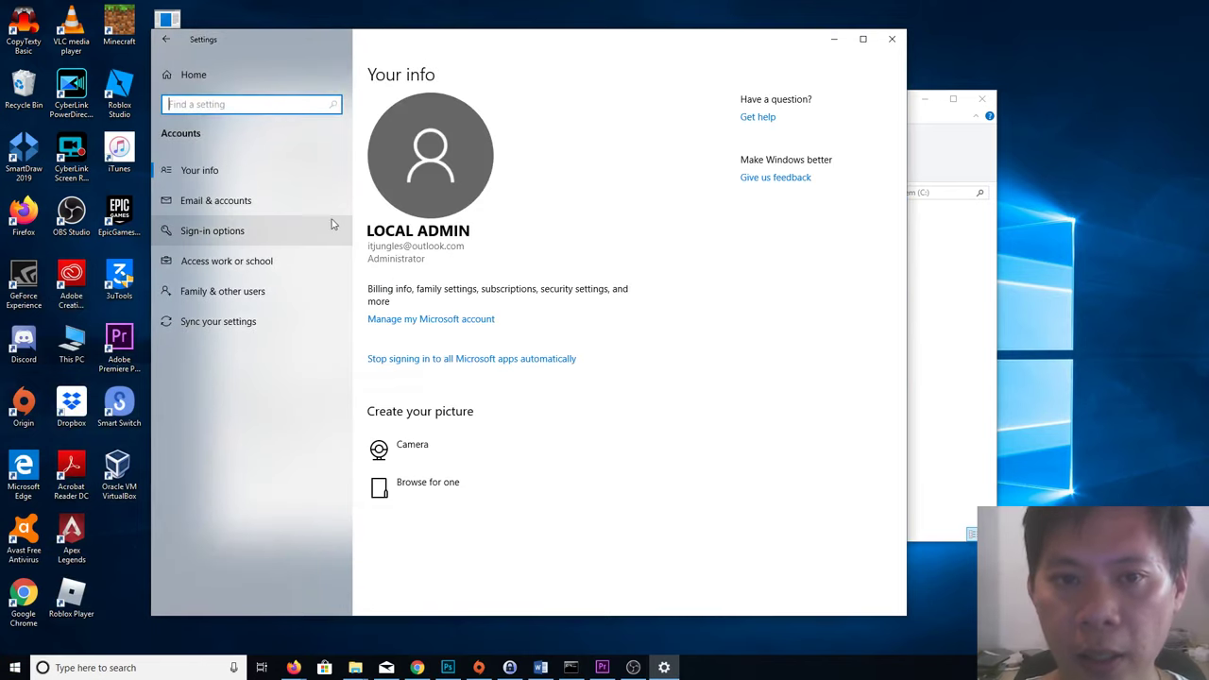
left_click(235, 297)
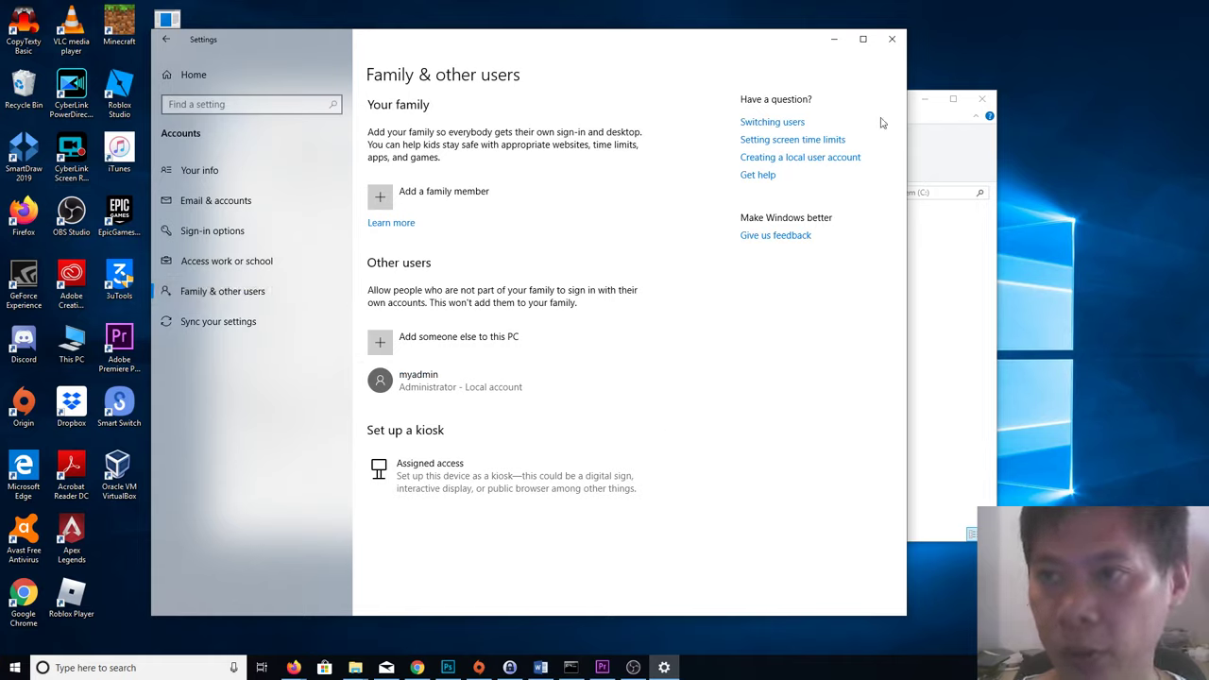
left_click(893, 41)
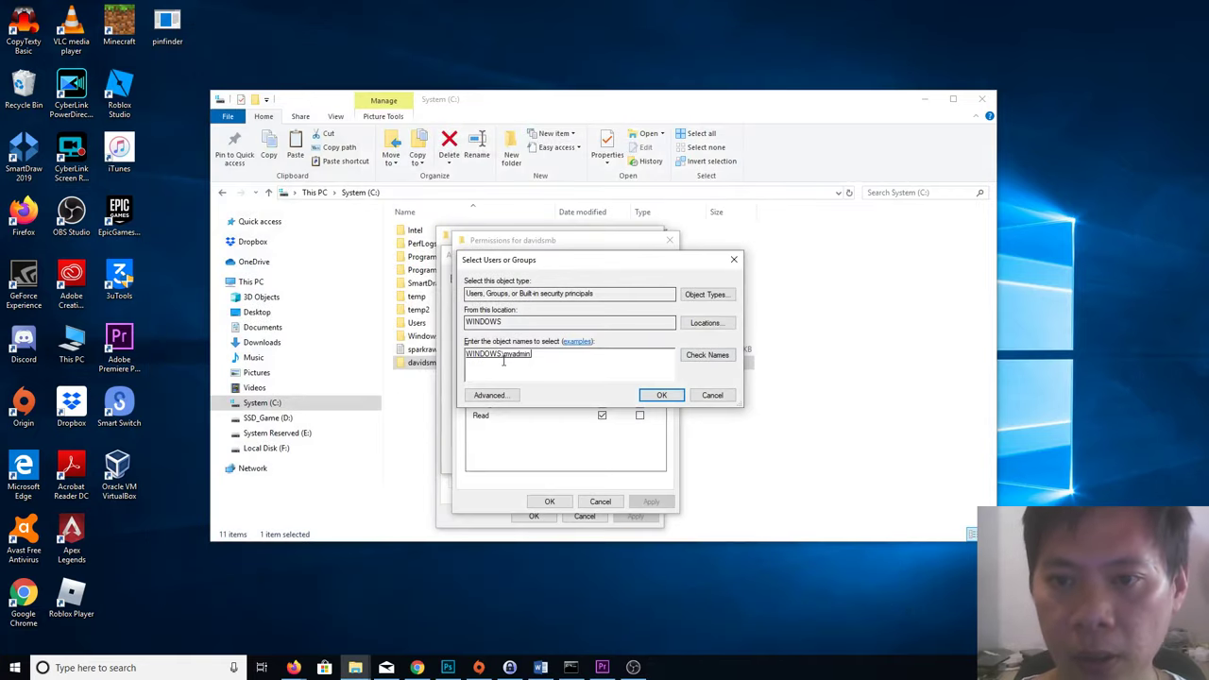
- Add myadmin with Full Control allowed, confirming the share Permissions and Advanced Sharing dialogs
left_click(659, 395)
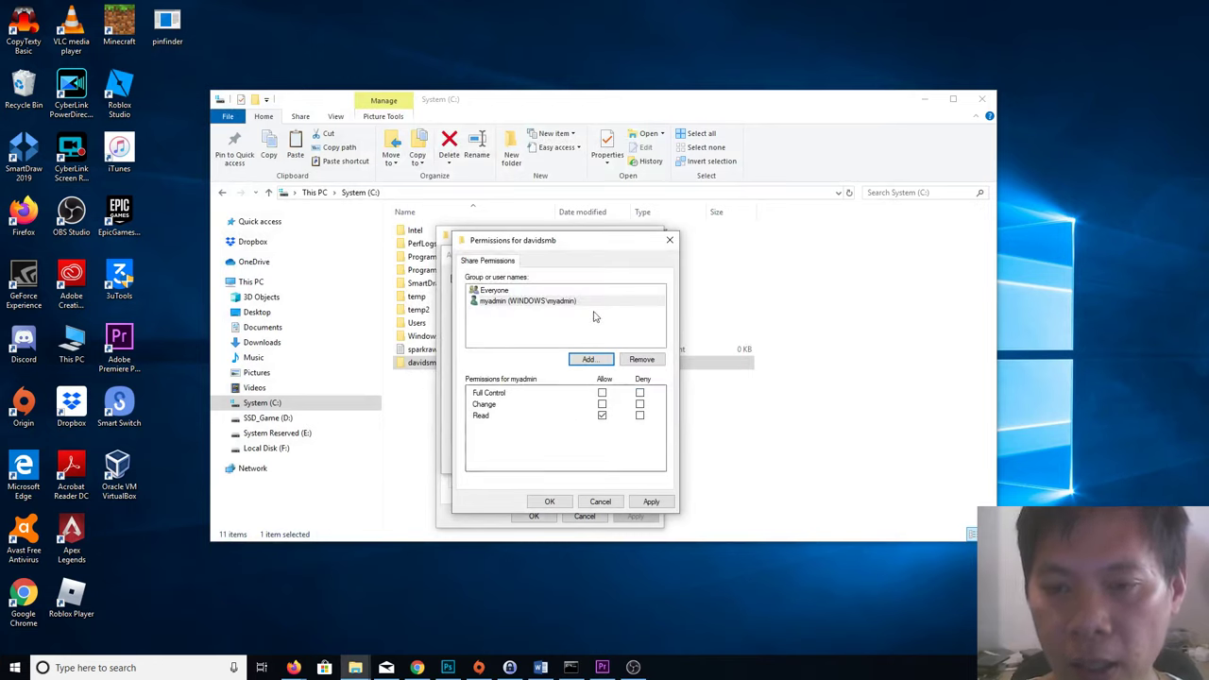
left_click(602, 393)
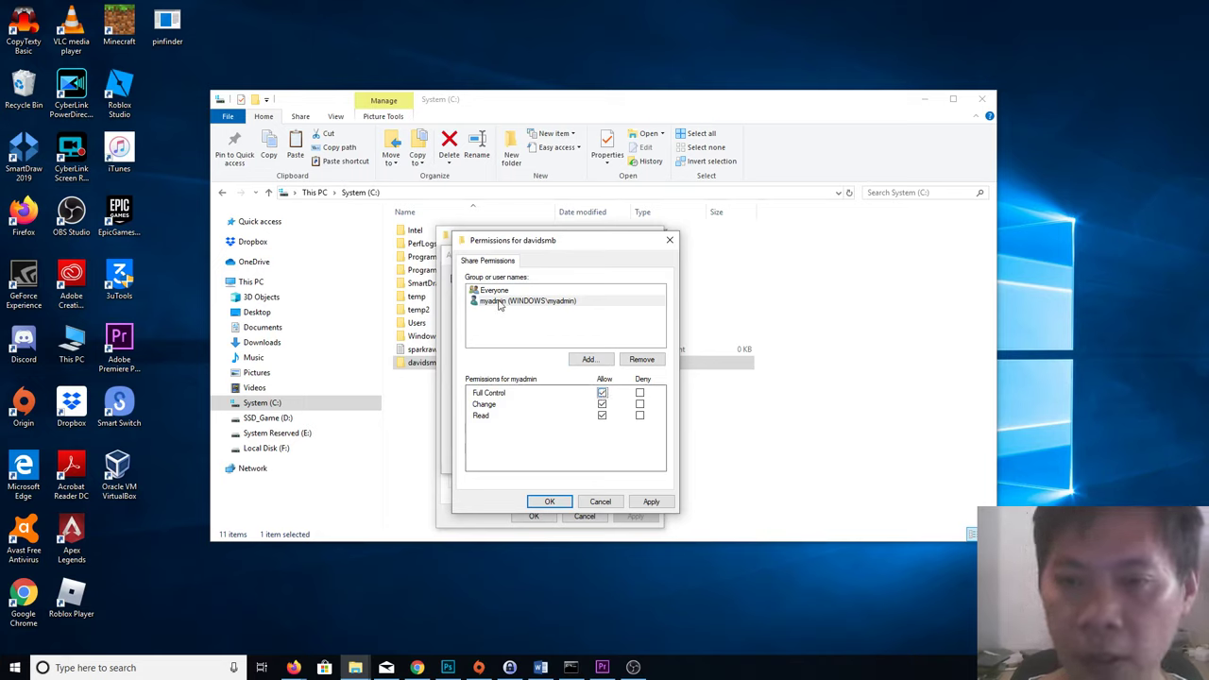
left_click(551, 503)
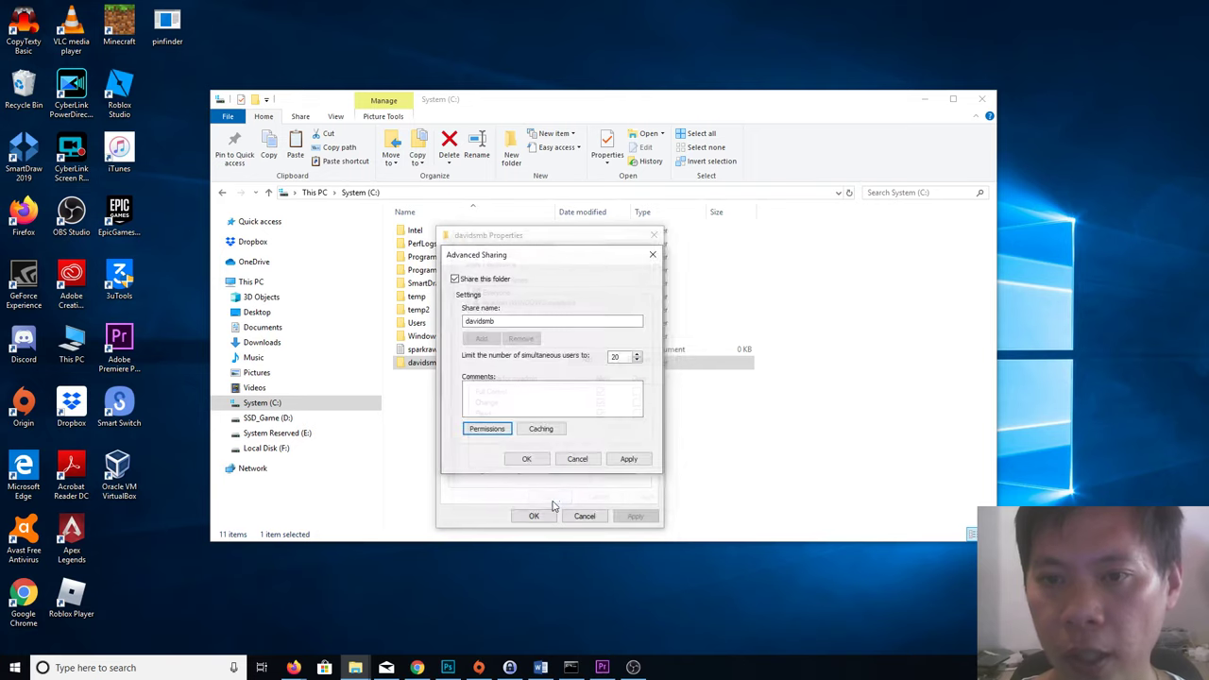
left_click(527, 460)
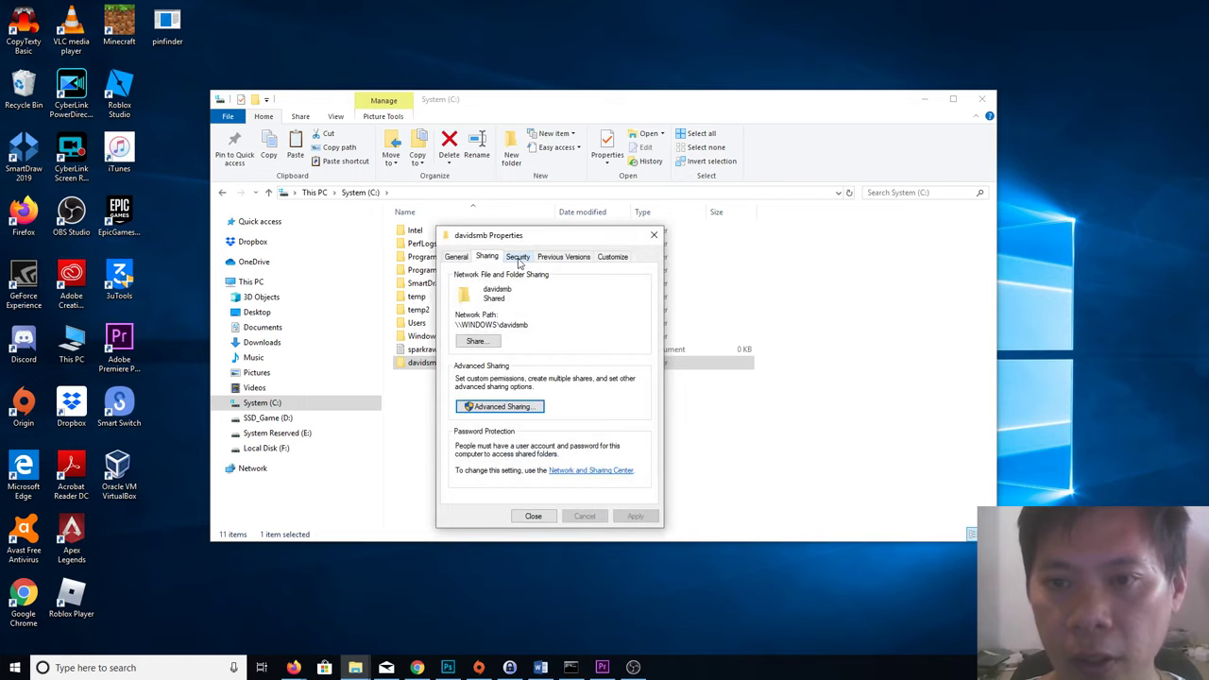
- In the Security tab's permission editor, add the resolved myadmin account to the list
left_click(517, 257)
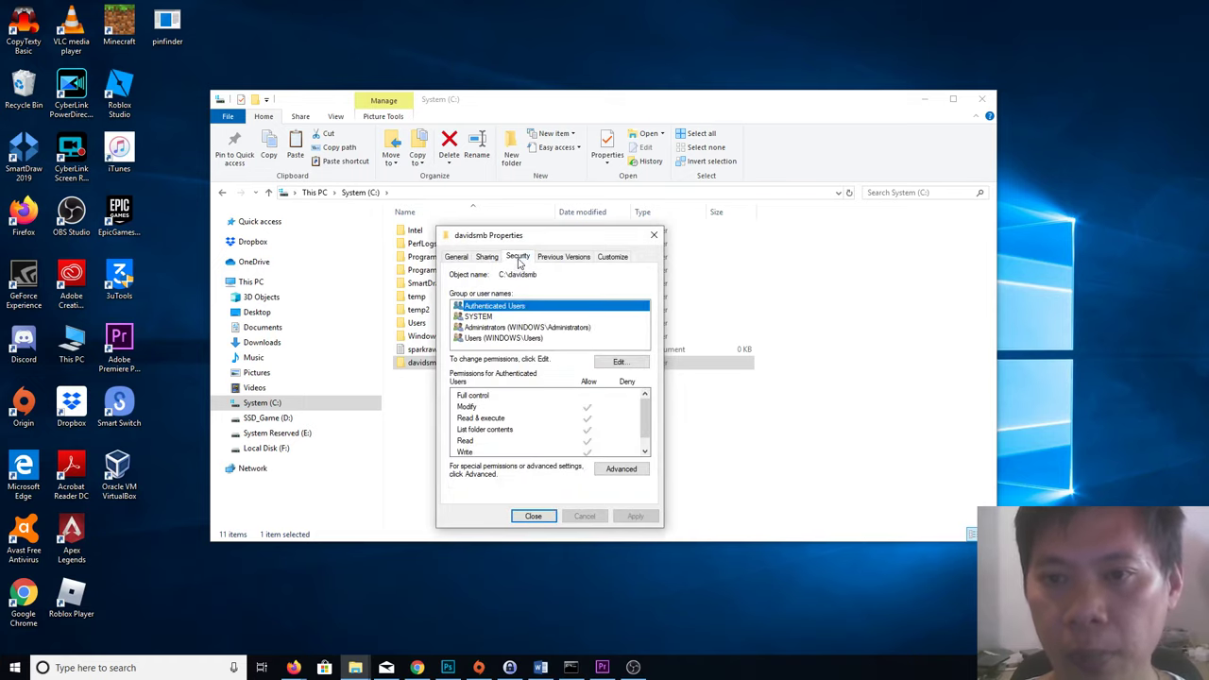
left_click(620, 362)
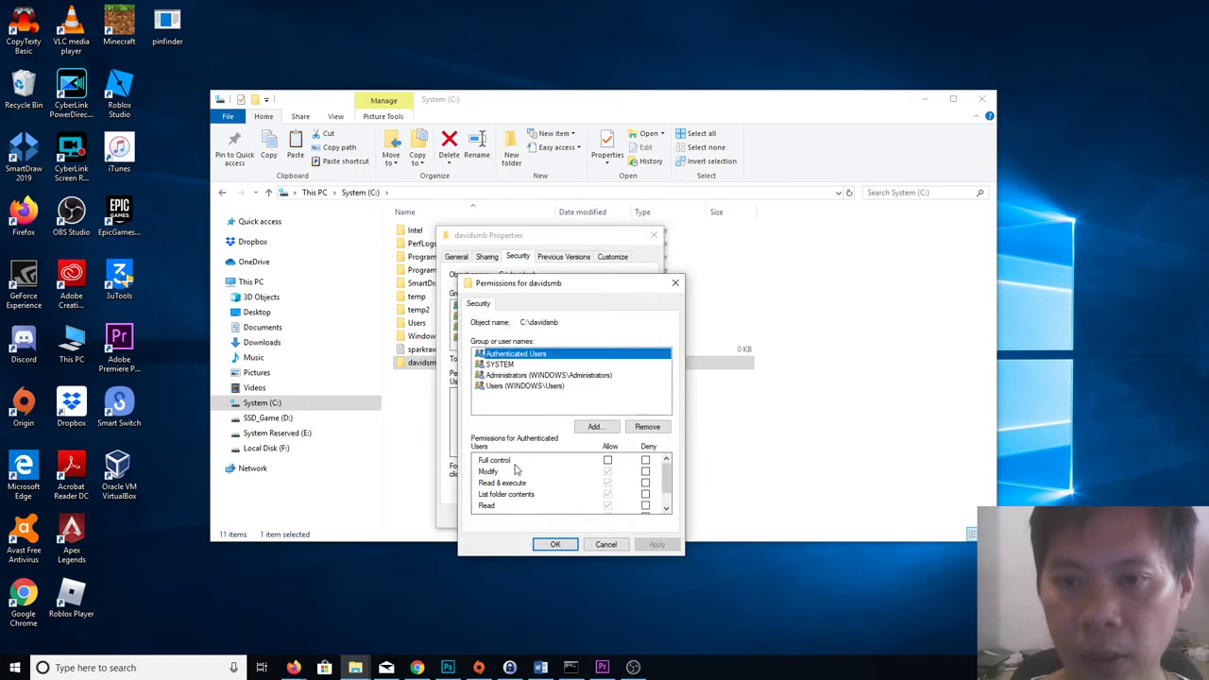
left_click(594, 426)
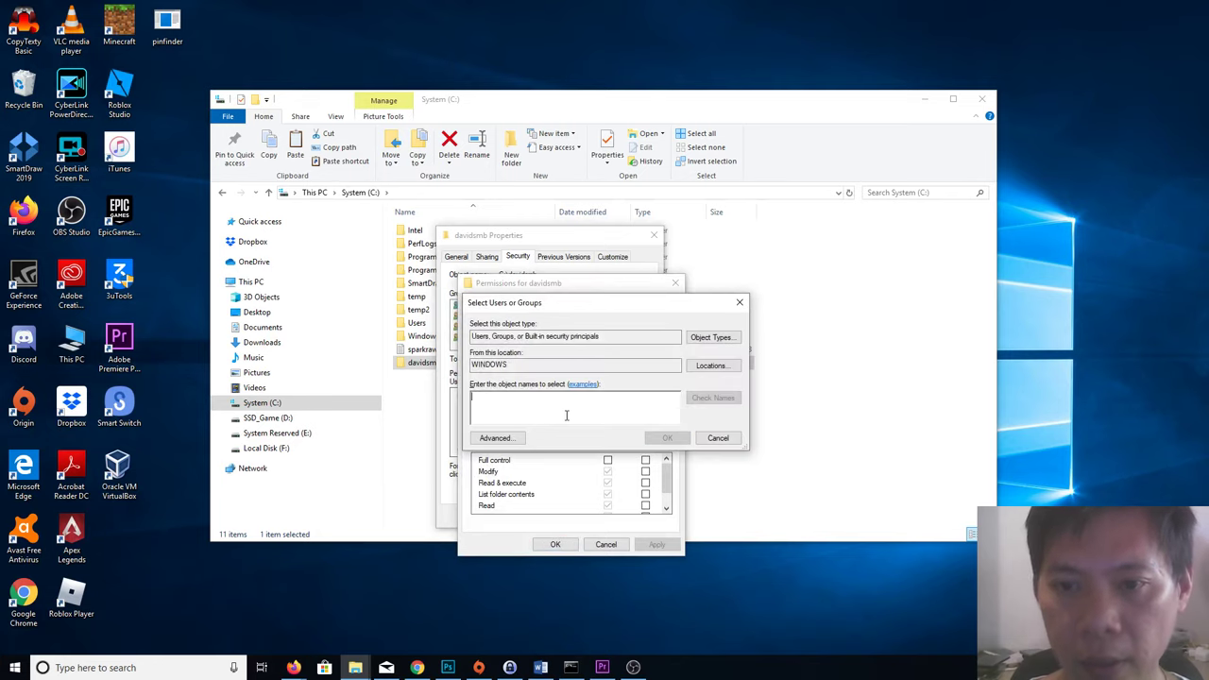
type("myadmin")
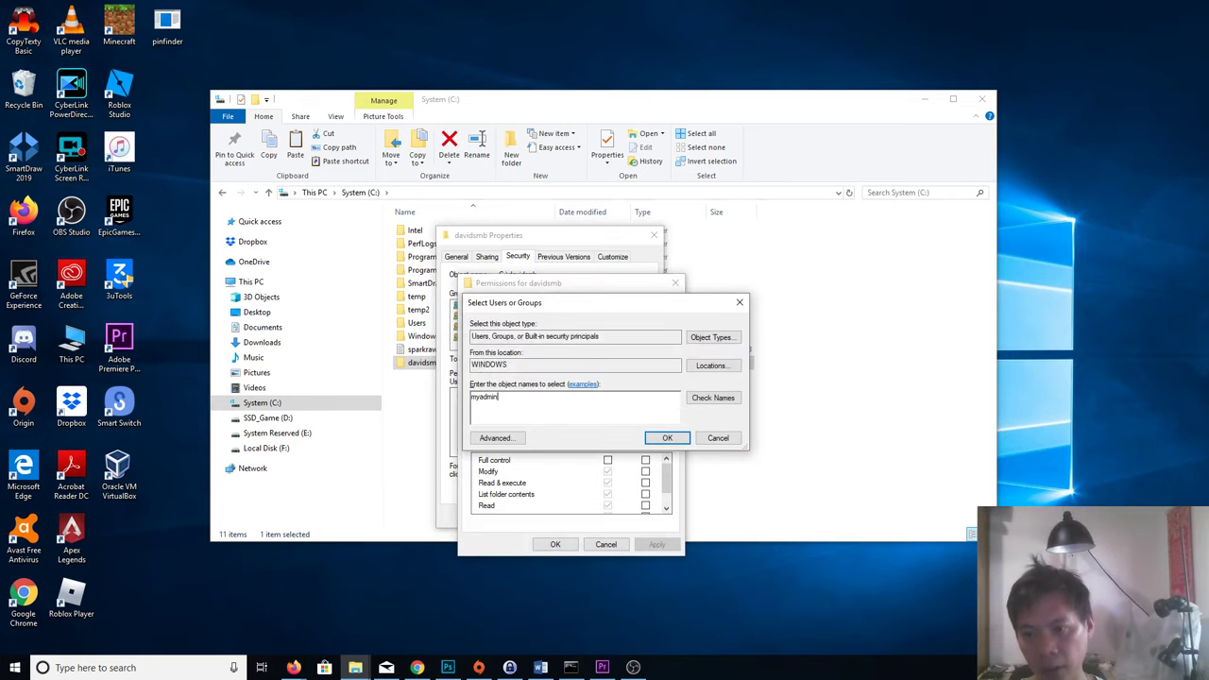
left_click(713, 397)
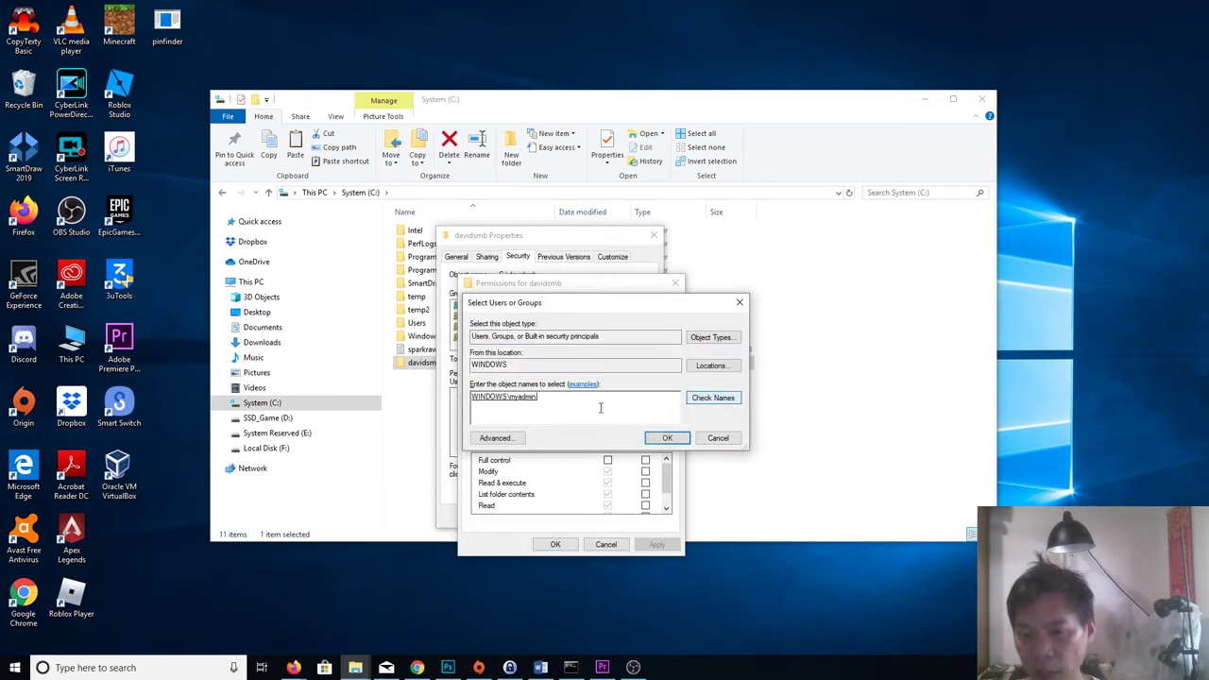
double_click(528, 397)
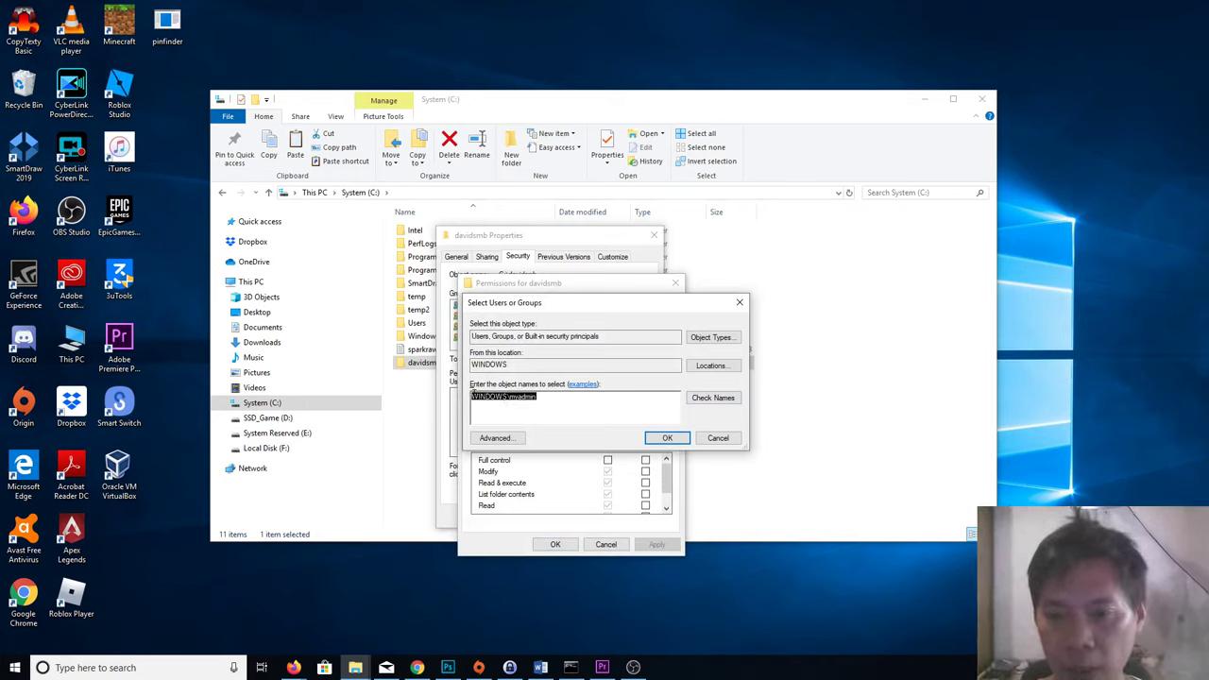
left_click(663, 438)
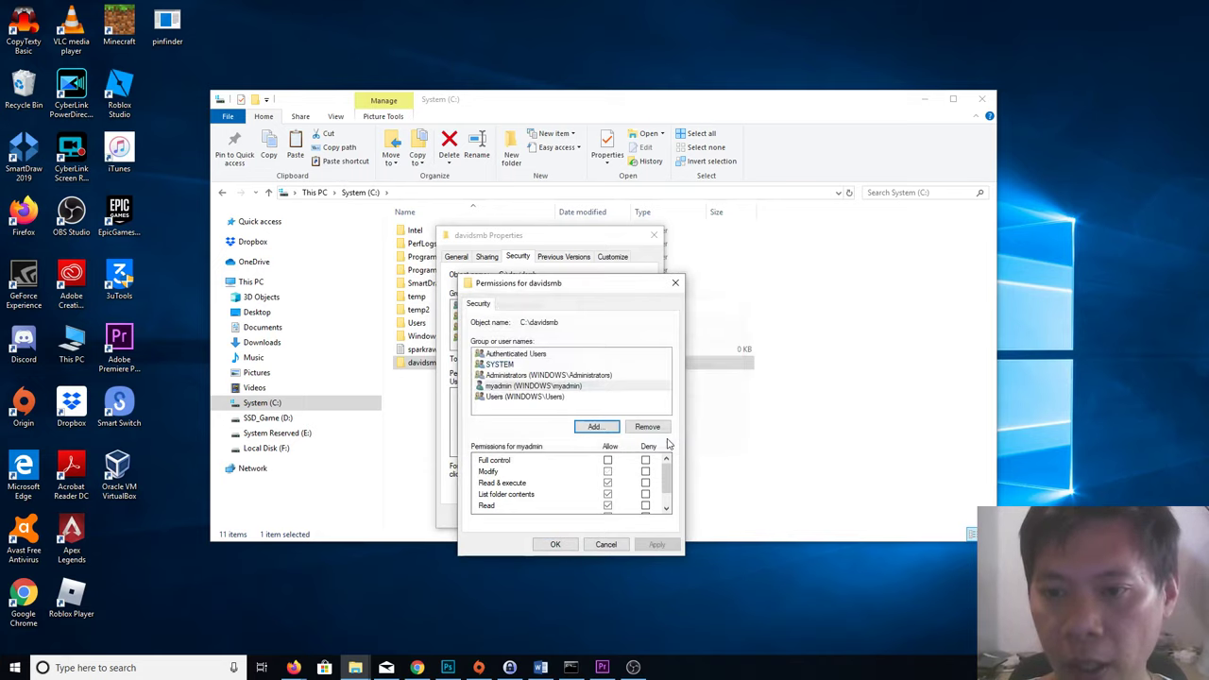
- Allow myadmin Full control, apply and confirm, then close the davidsmb properties
left_click(506, 390)
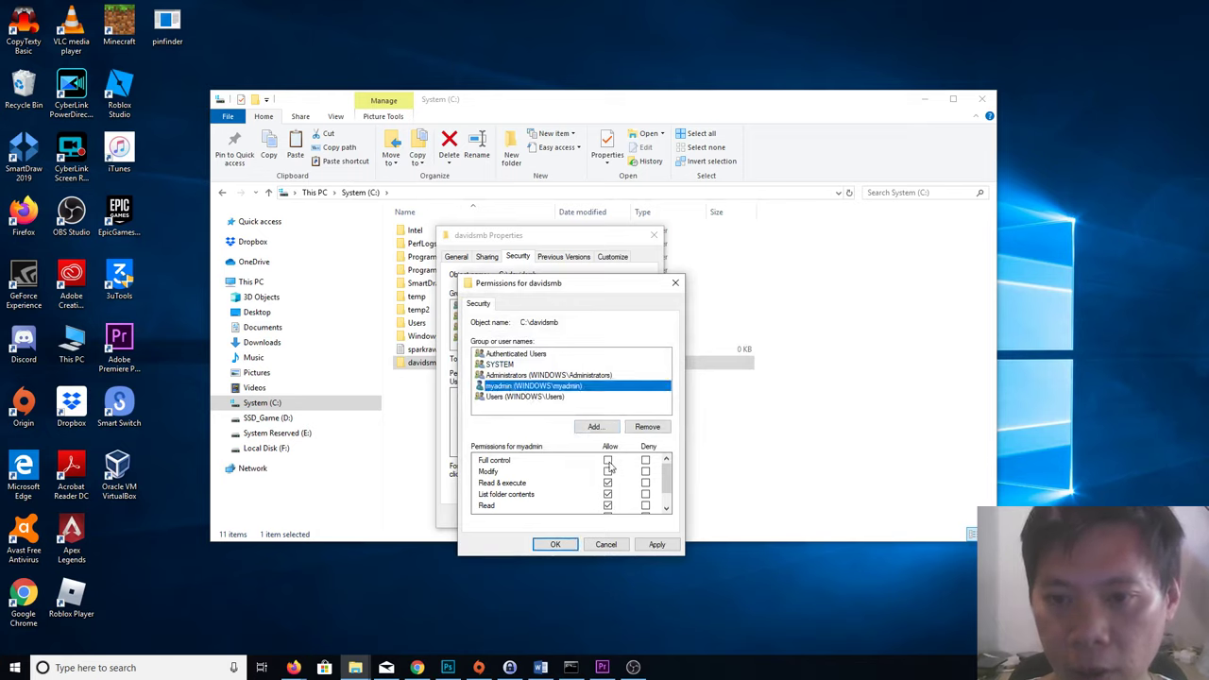
left_click(607, 461)
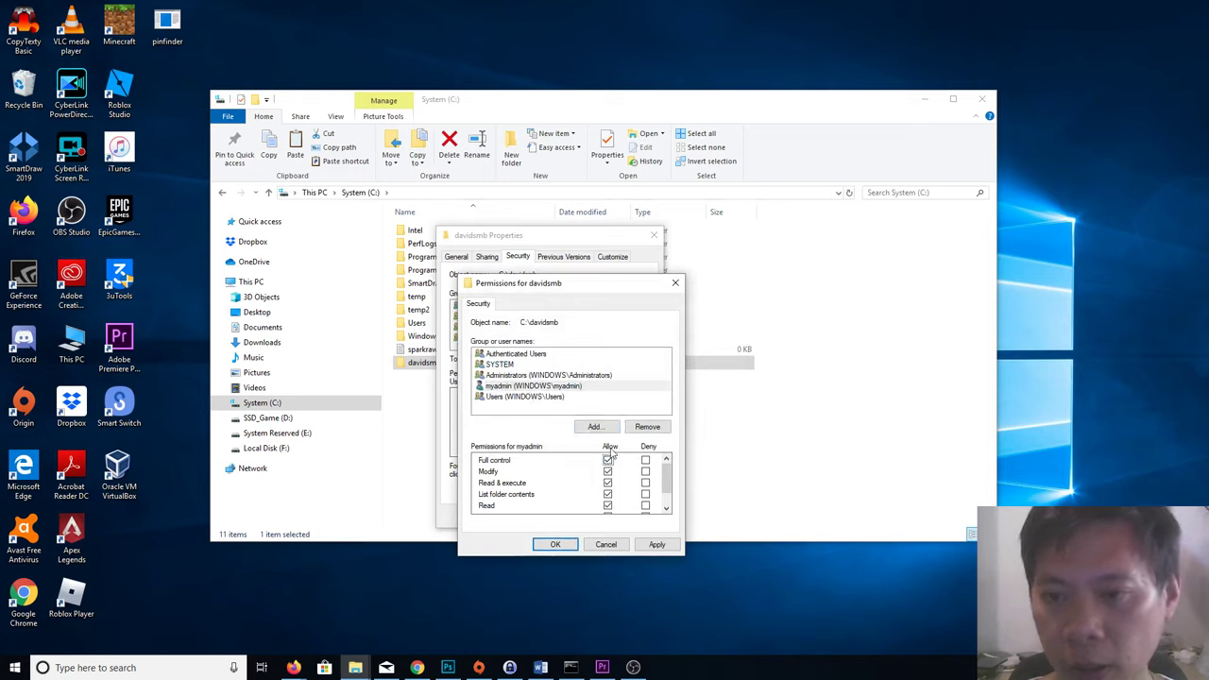
left_click(656, 545)
left_click(556, 544)
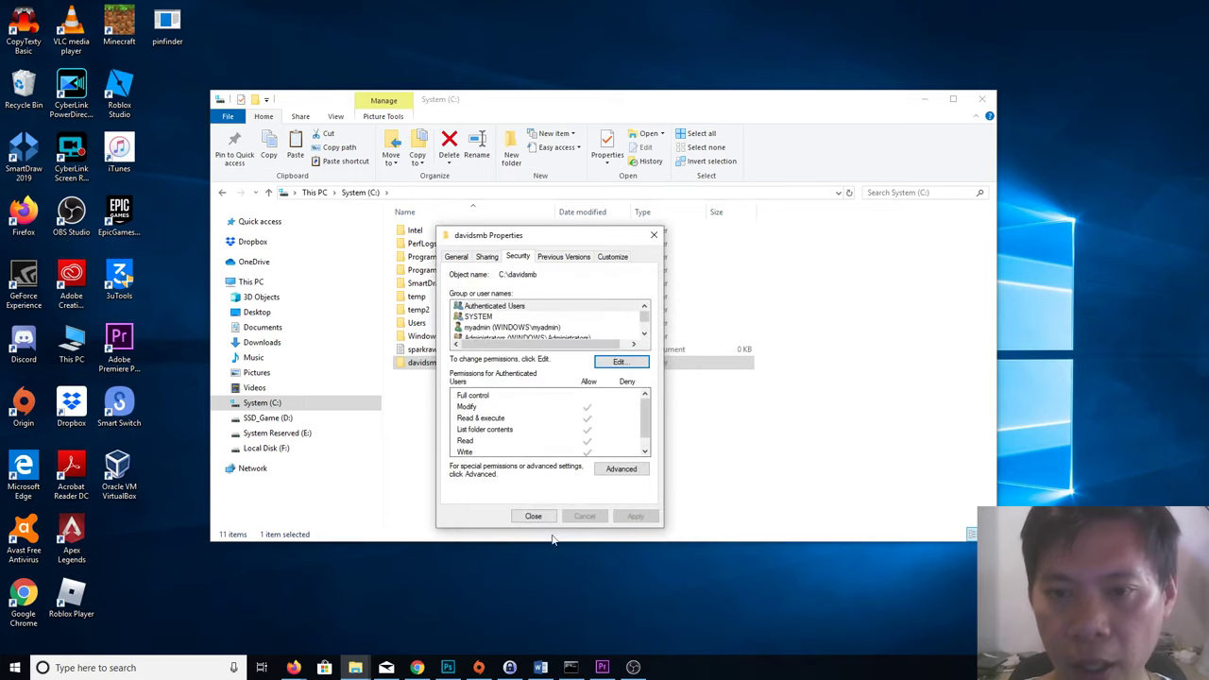
left_click(643, 335)
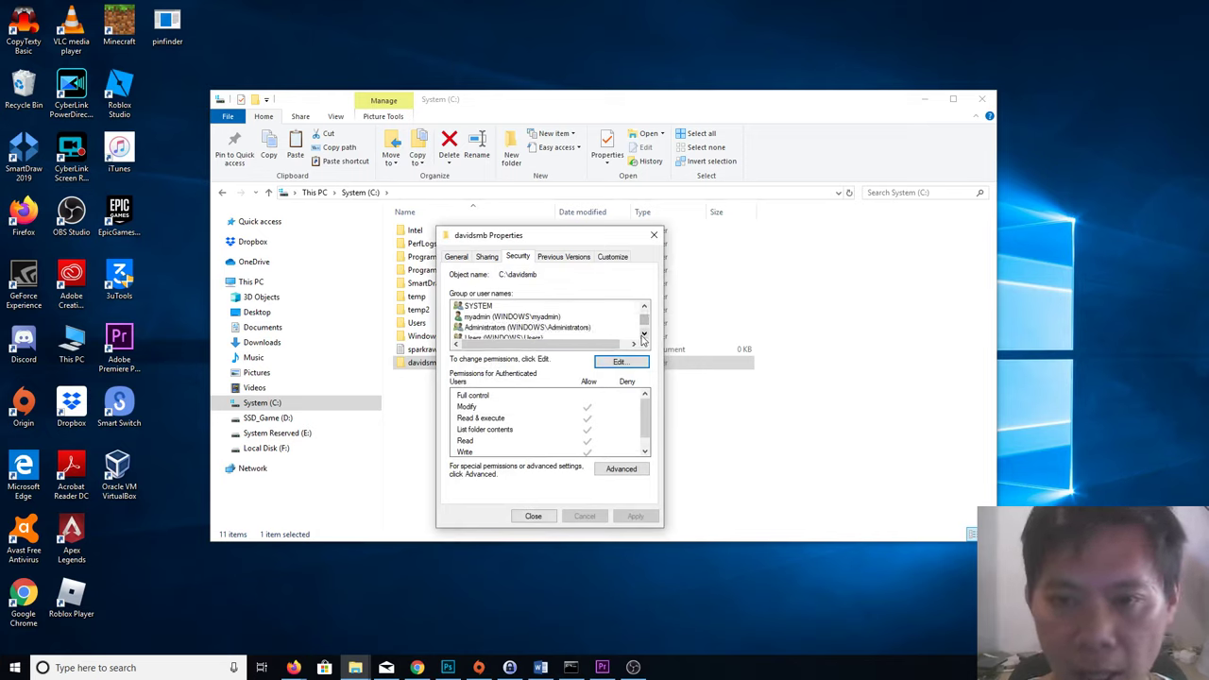
left_click(643, 335)
left_click(491, 308)
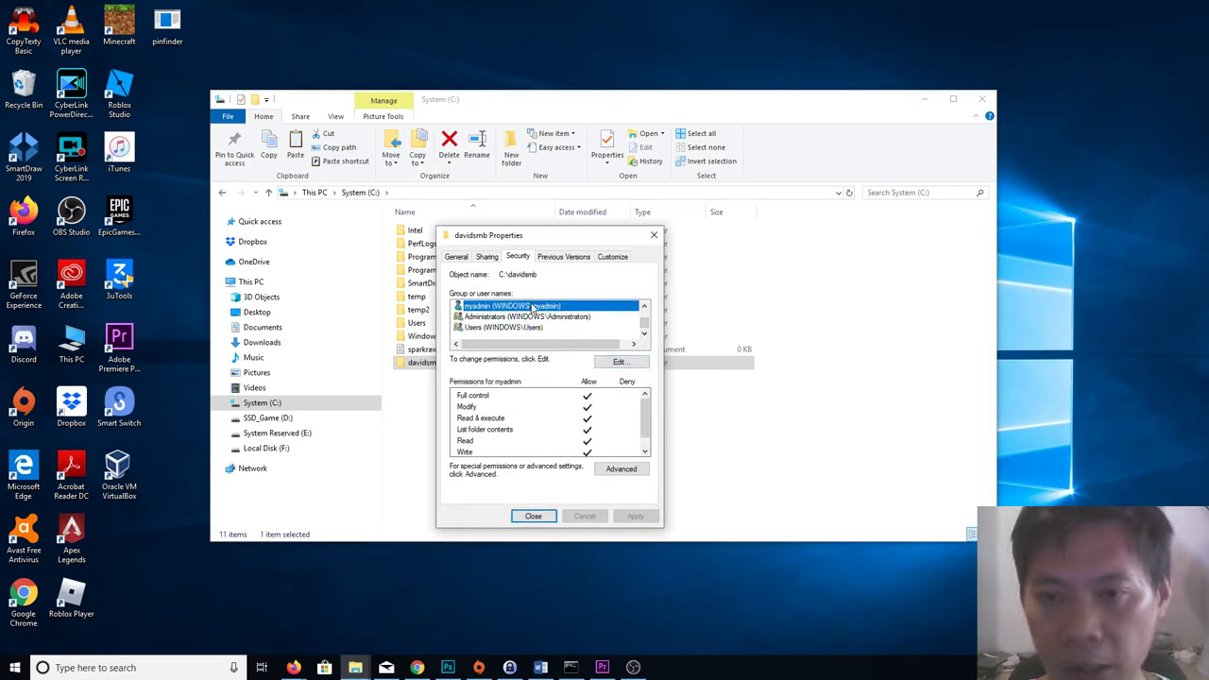
left_click(532, 517)
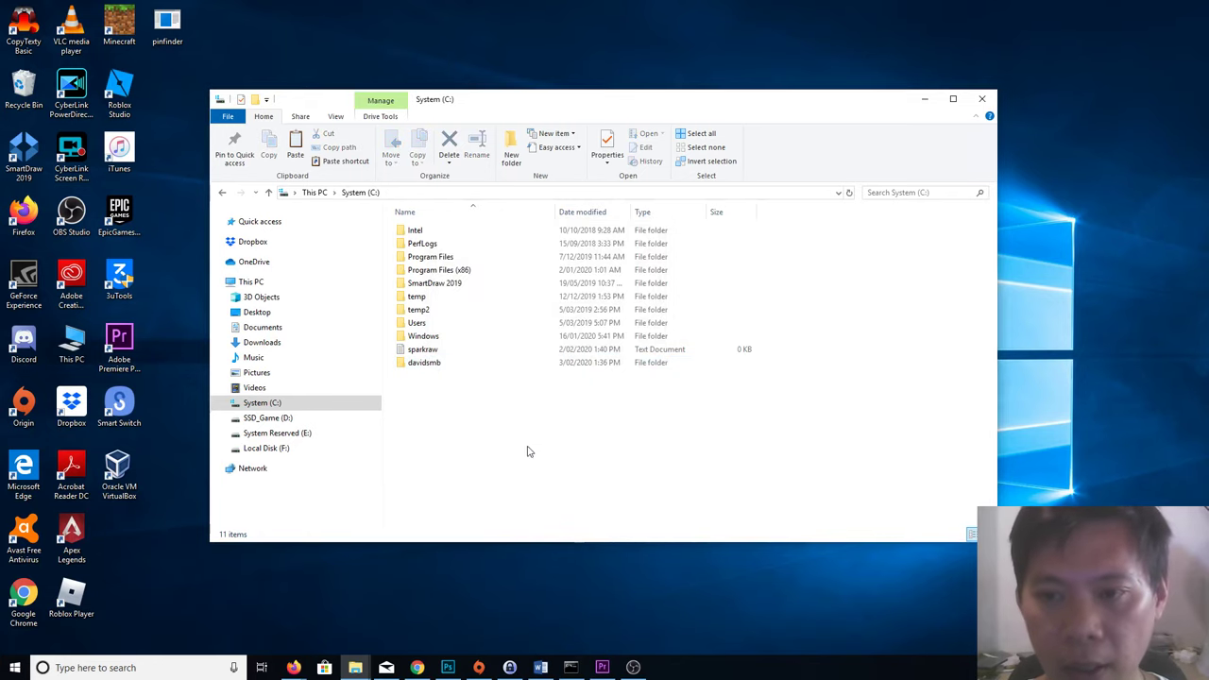